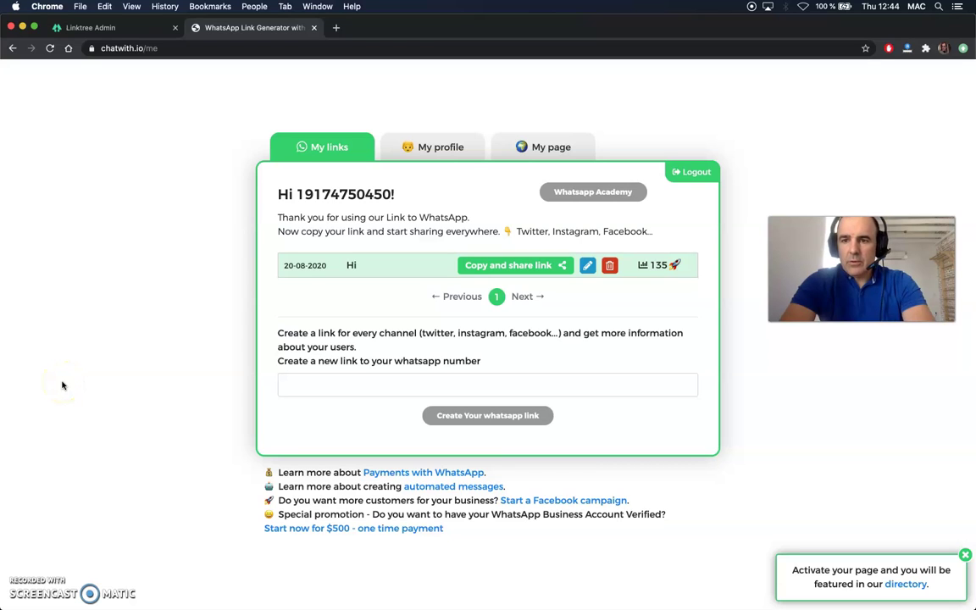
Switch to the Linktree admin page, which lists two WhatsApp links and a blank link.
left_click(65, 373)
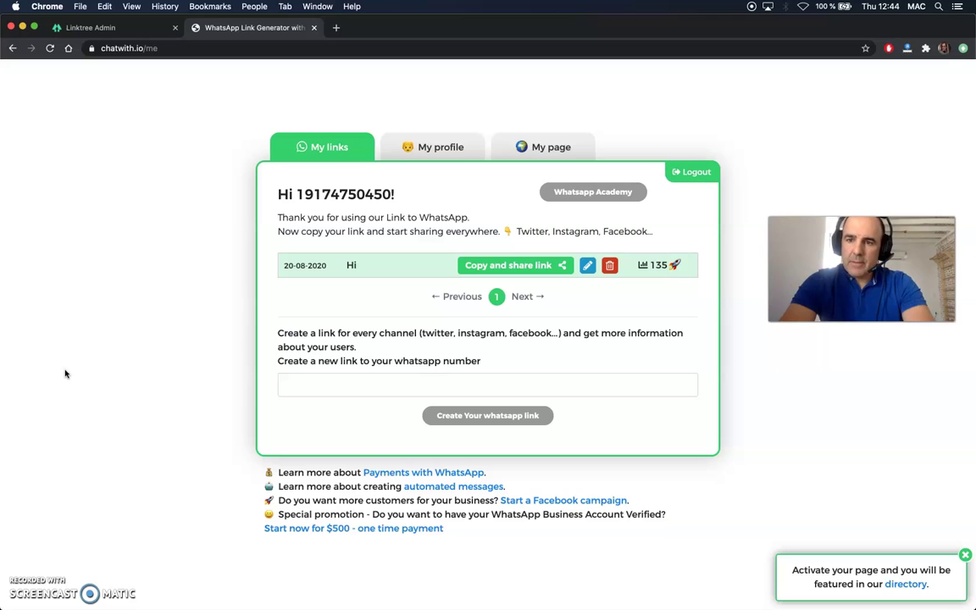
left_click(88, 29)
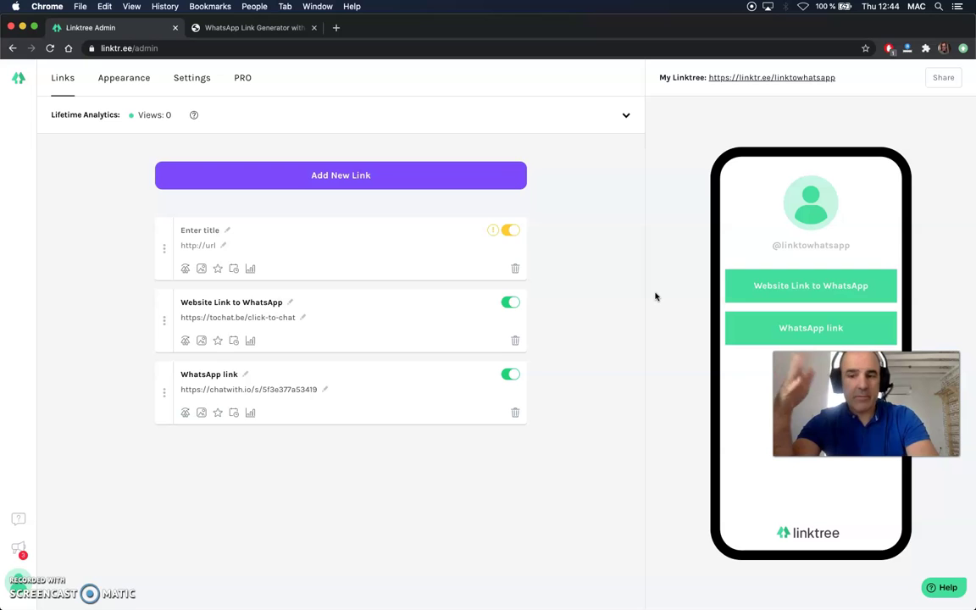
left_click(613, 260)
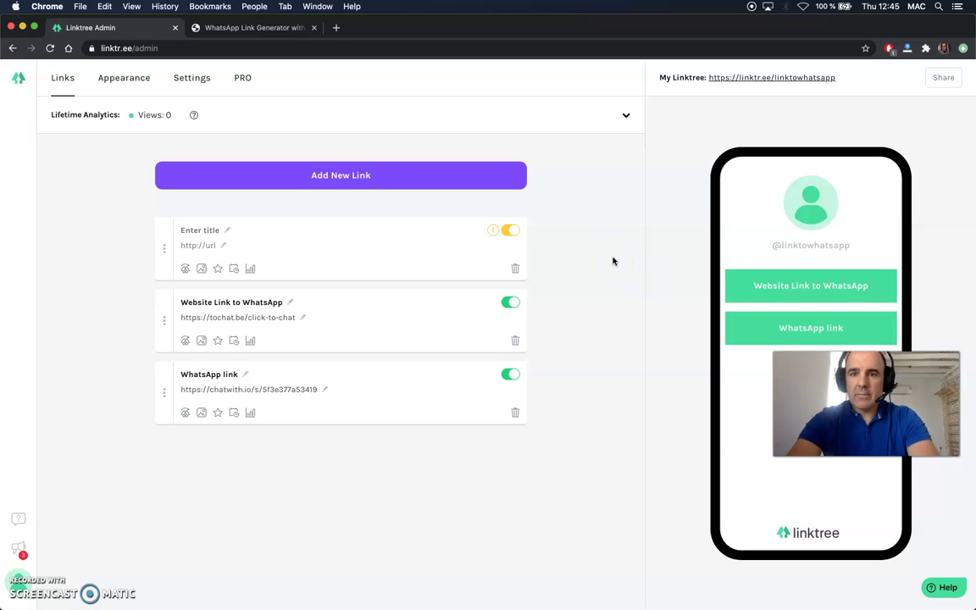
Load instagram.com in a new tab and view your own profile with the chatwith.io bio link.
left_click(335, 27)
type("instagram.com")
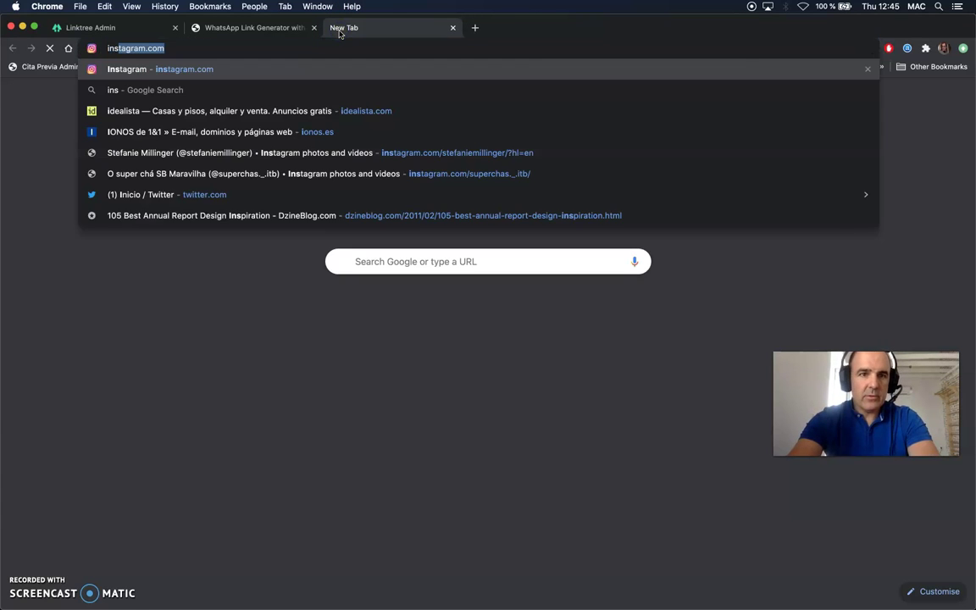
left_click(342, 63)
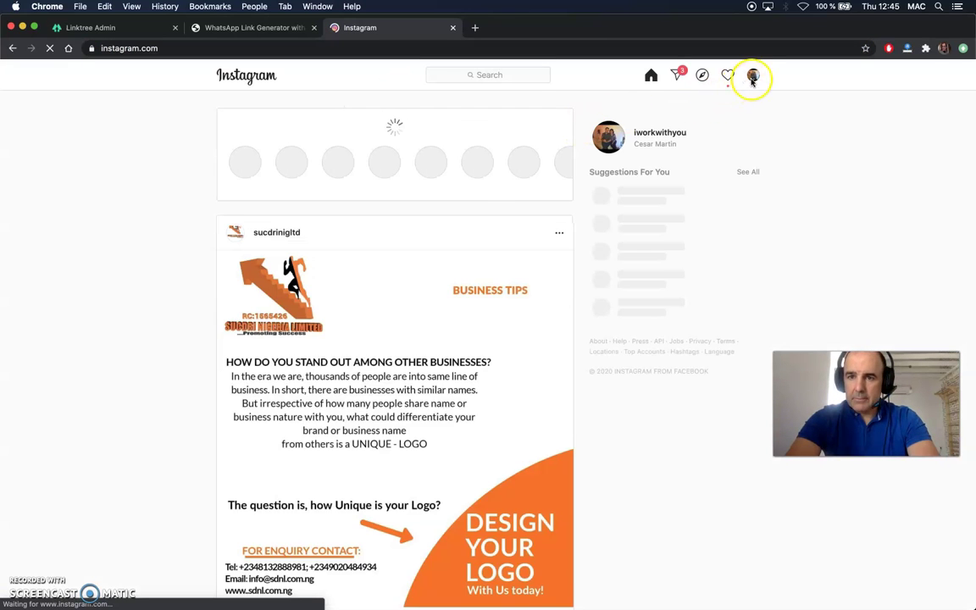
left_click(753, 75)
left_click(669, 100)
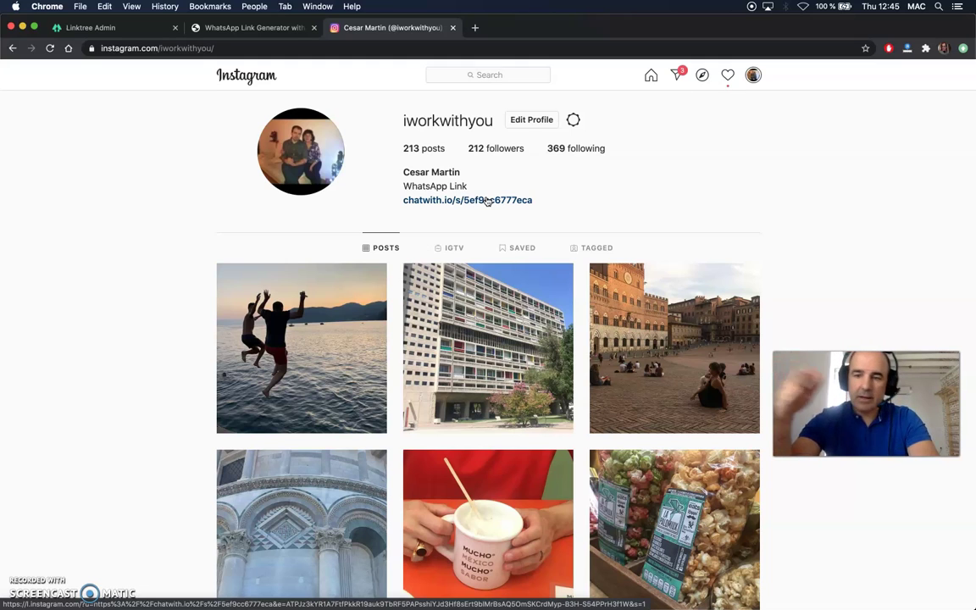
left_click(534, 221)
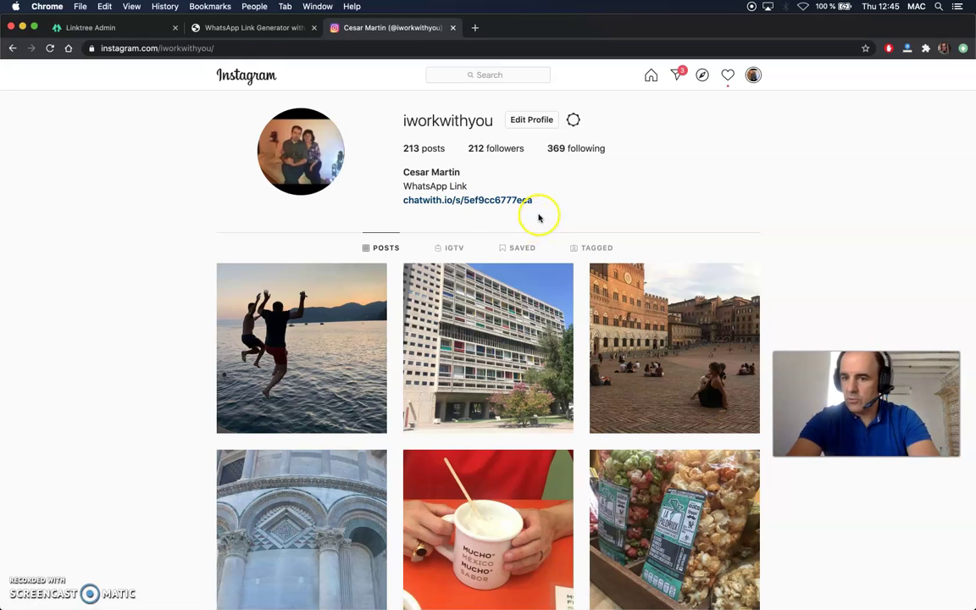
Back in Linktree admin, retitle the blank first link 'Contact me in WhatsApp'.
left_click(100, 29)
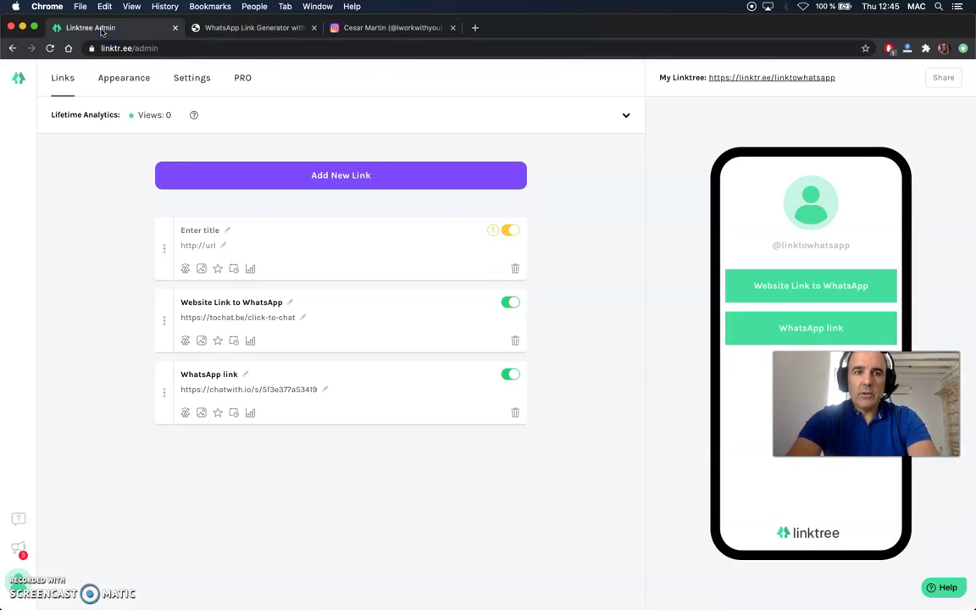
left_click(201, 232)
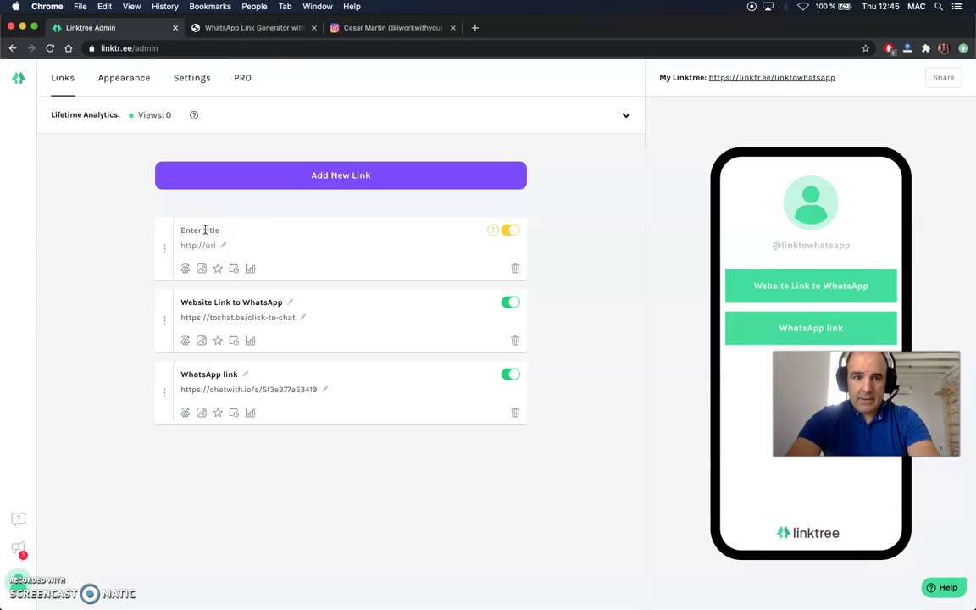
type("THis is")
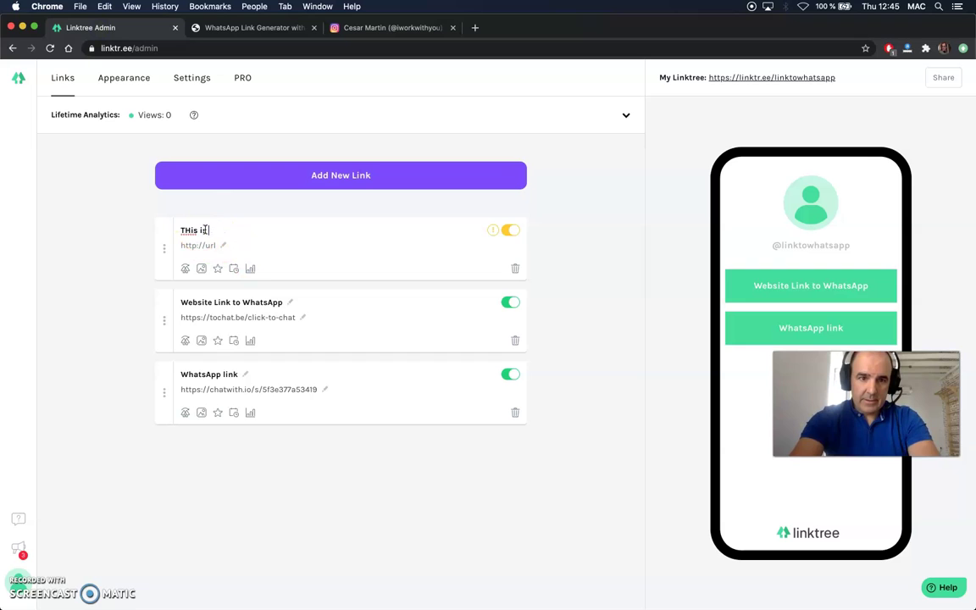
type(" my WhatsApp")
key("super+a")
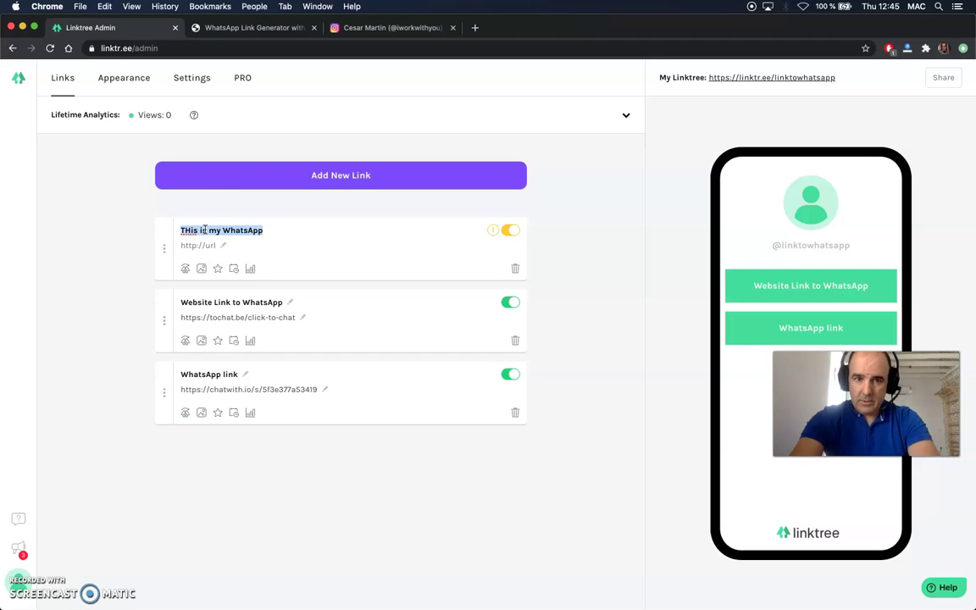
type("Let´")
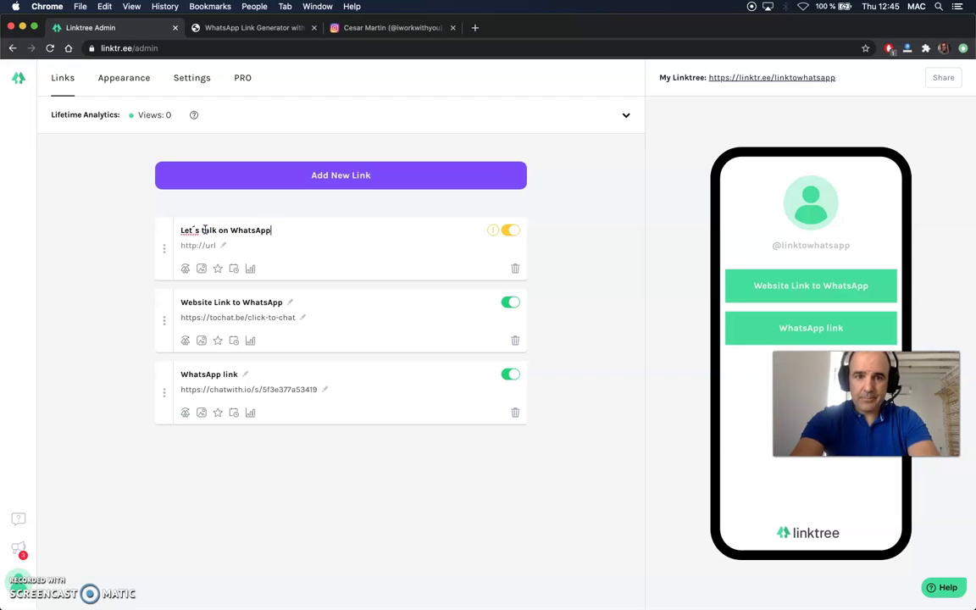
key("super+a")
type("c")
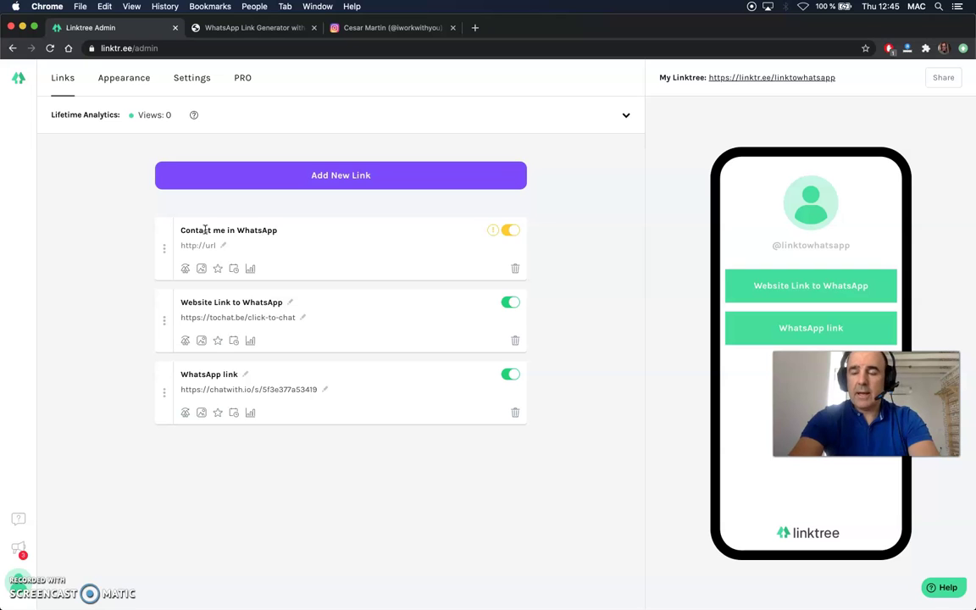
left_click(227, 235)
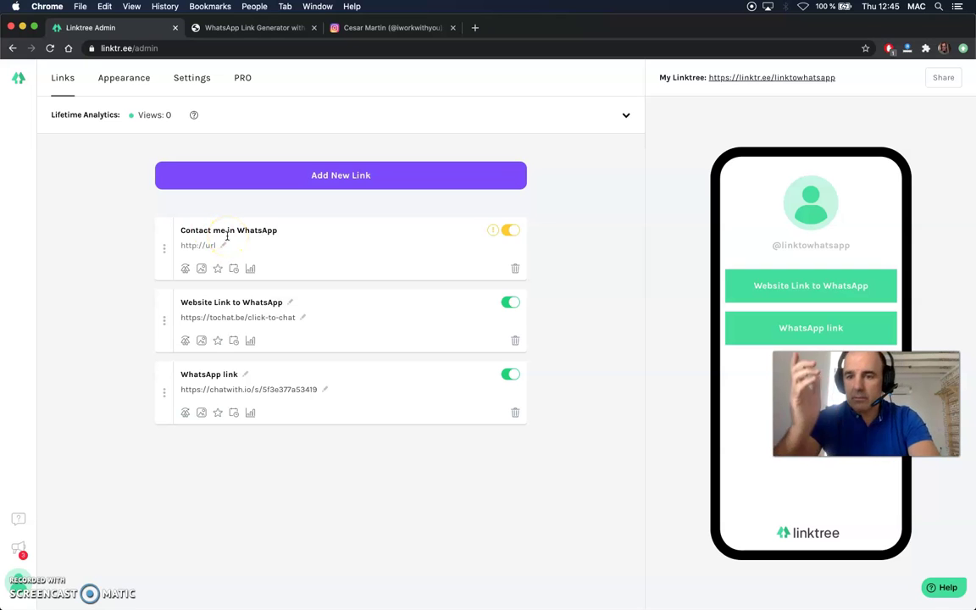
left_click(226, 229)
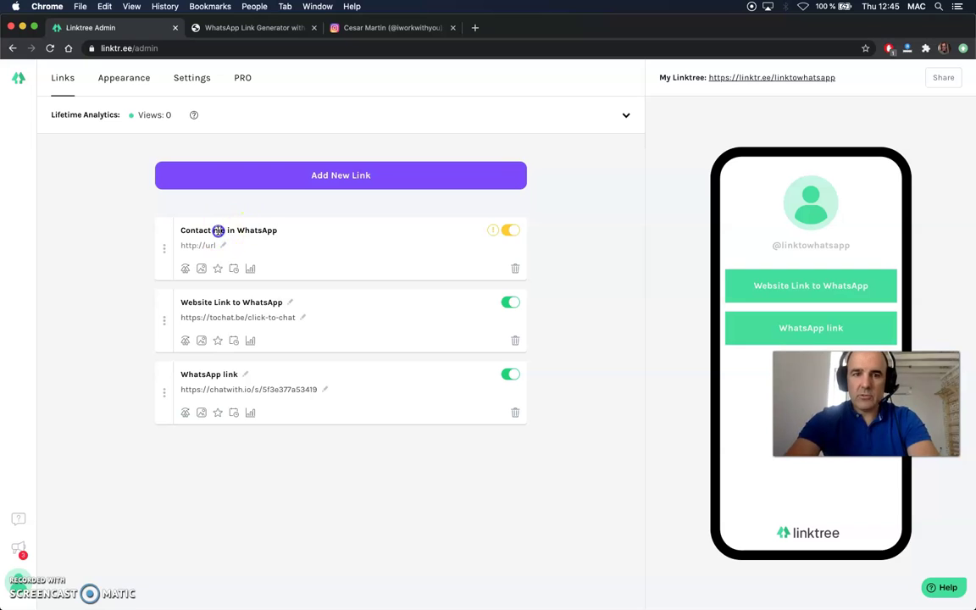
triple_click(219, 231)
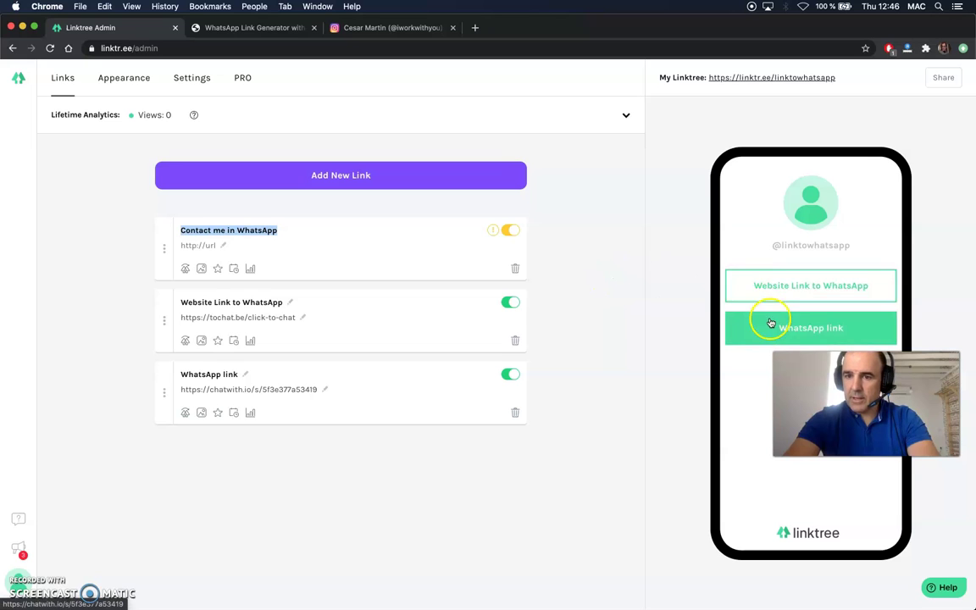
Copy the chatwith.io/s/5f3e377a53419 link and paste it as the 'Contact me in WhatsApp' URL.
left_click(200, 247)
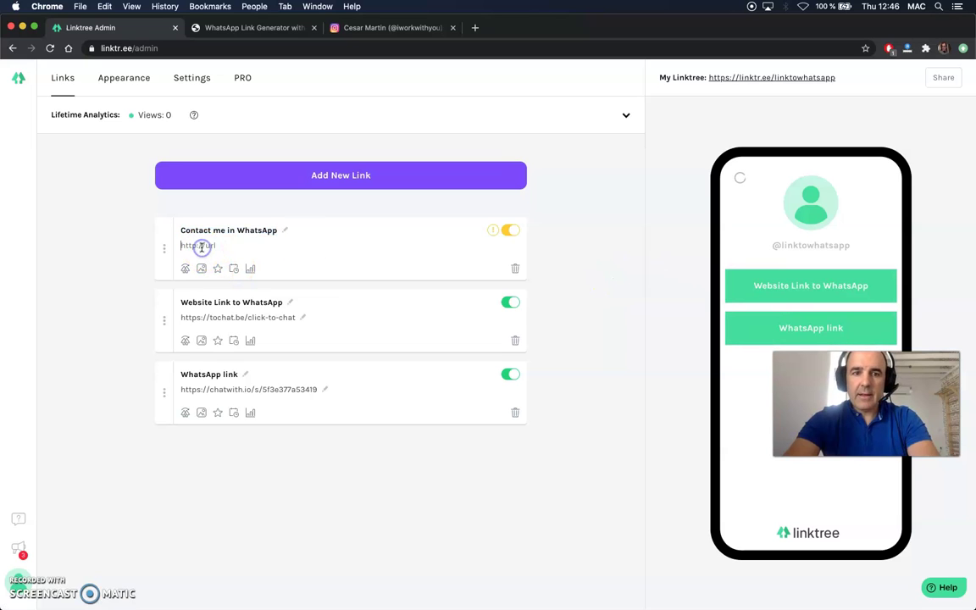
left_click(231, 29)
left_click(497, 267)
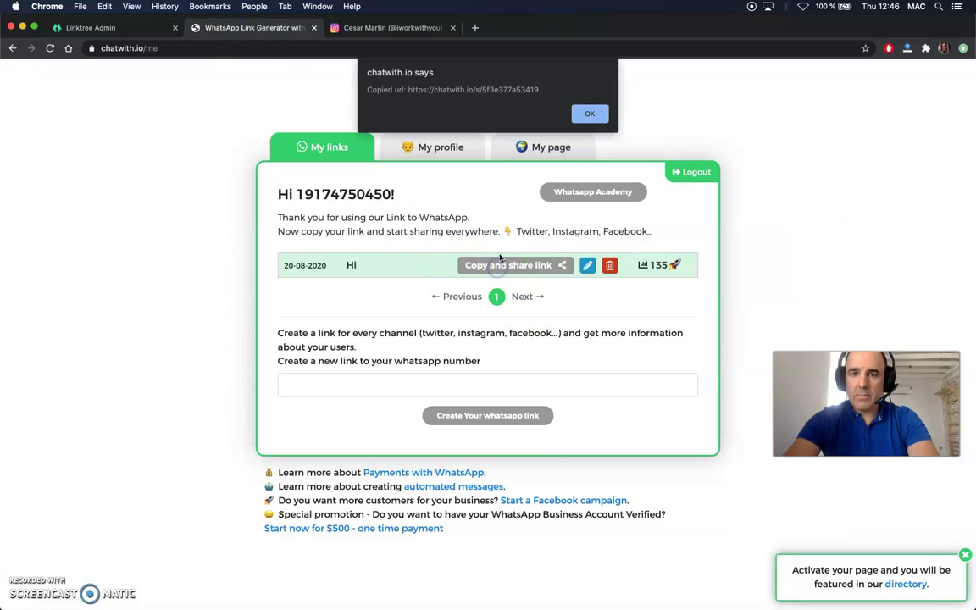
left_click(585, 110)
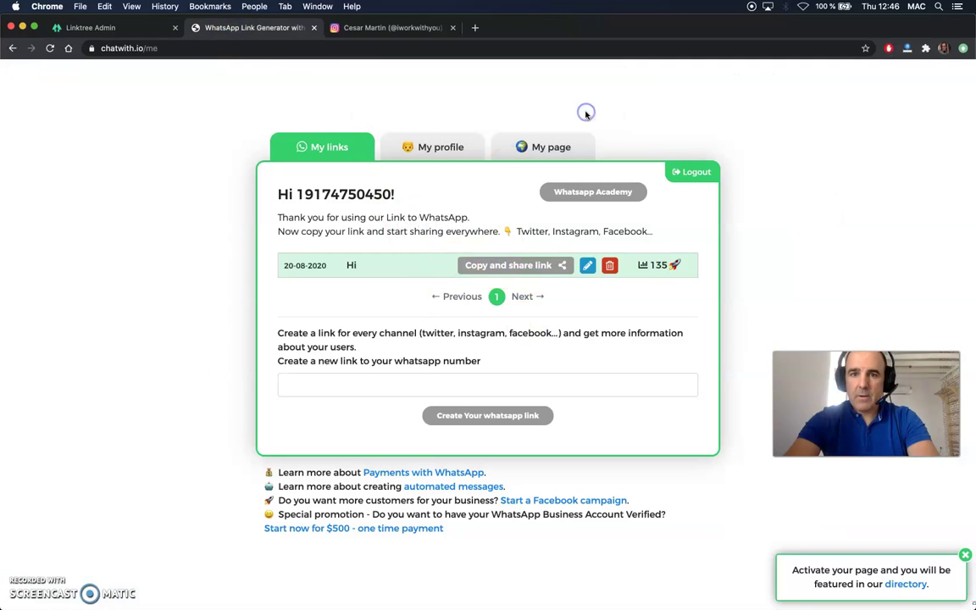
left_click(91, 27)
left_click(195, 245)
key("super+v")
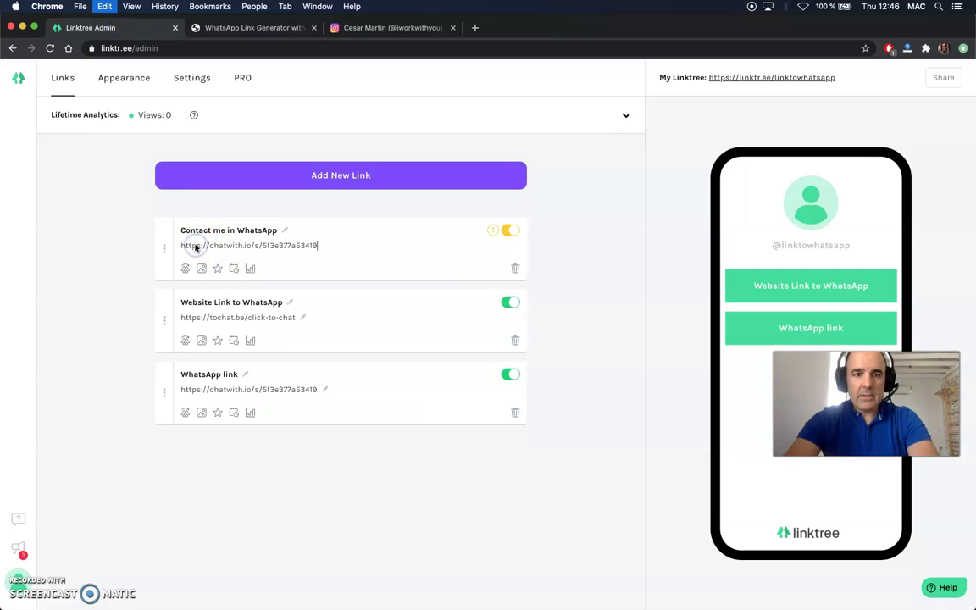
left_click(577, 274)
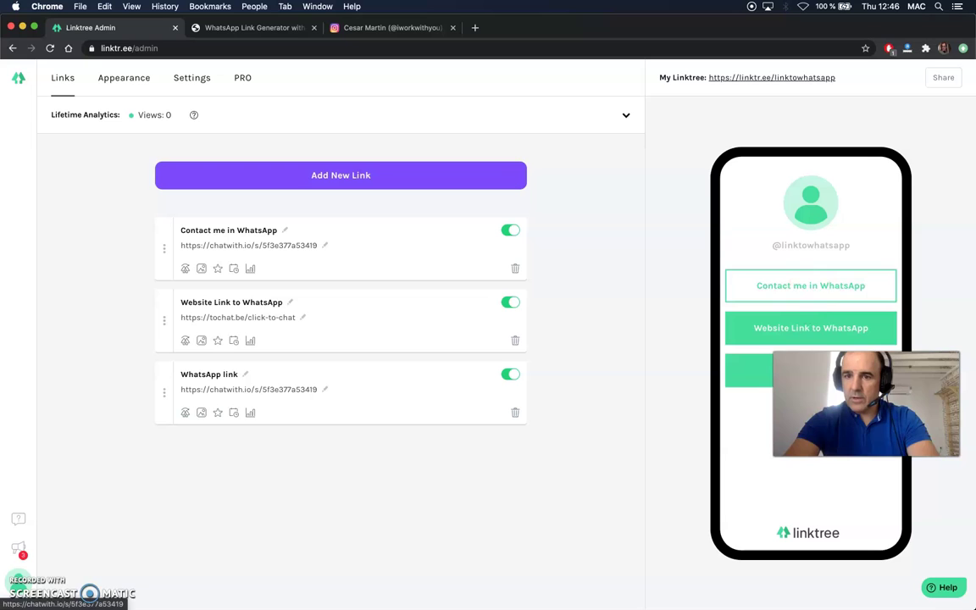
Test 'Contact me in WhatsApp', which opens a chat prefilled with 'Hi', then close the share tab.
left_click(792, 291)
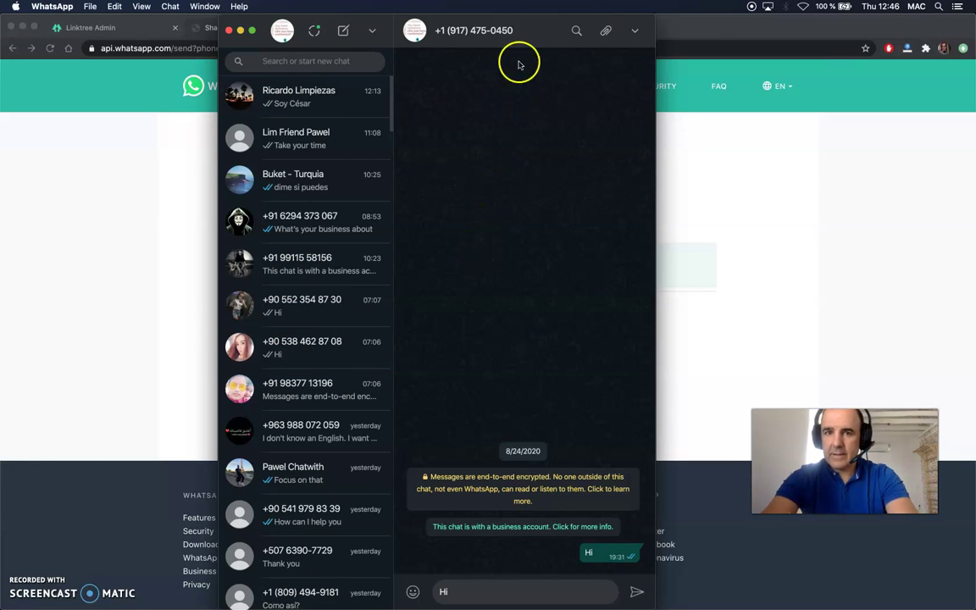
left_click_drag(542, 41, 859, 34)
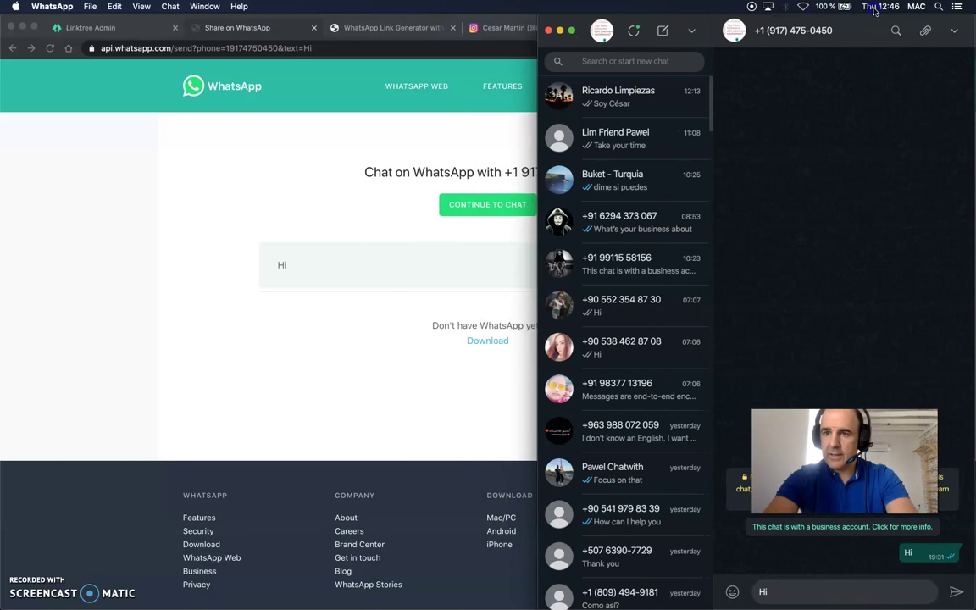
left_click(315, 167)
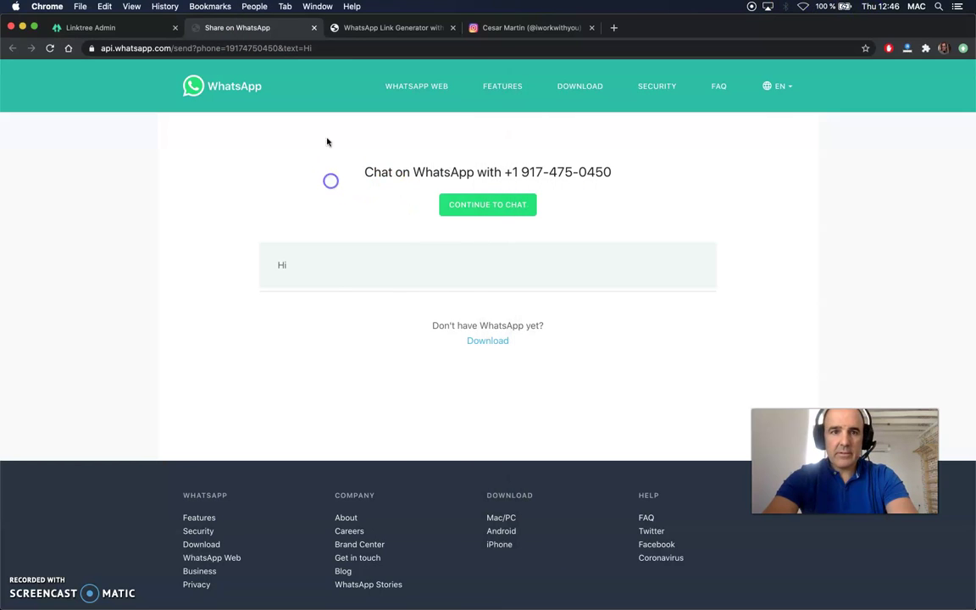
left_click(313, 29)
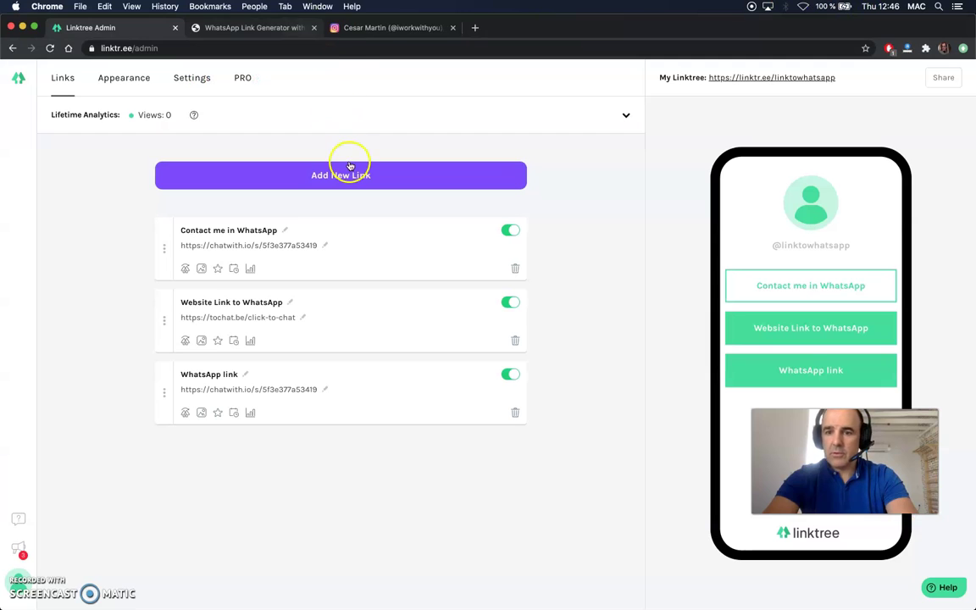
On the chatwith.io dashboard, check the Hi link's 135 clicks and focus the new-link message field.
left_click(260, 28)
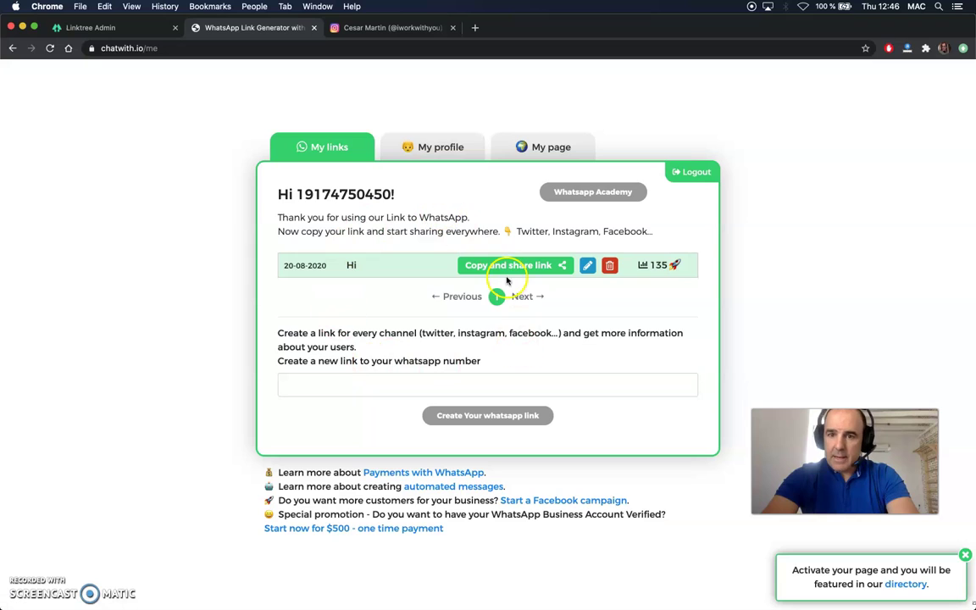
double_click(659, 264)
left_click(368, 387)
left_click(180, 397)
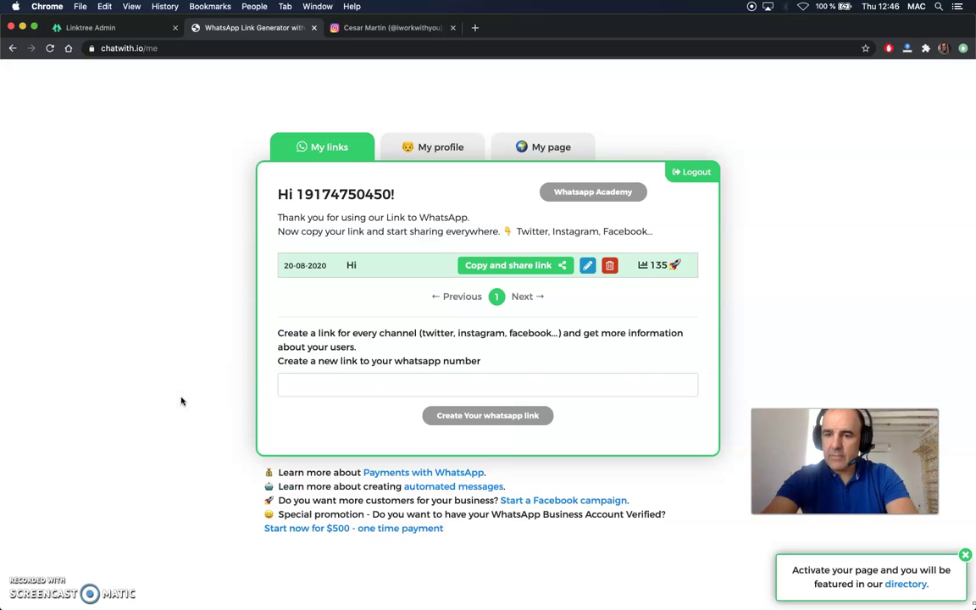
Create the 'I want my 10% off during Black Friday' link and copy chatwith.io/s/5f50c9ad4beee.
left_click(289, 383)
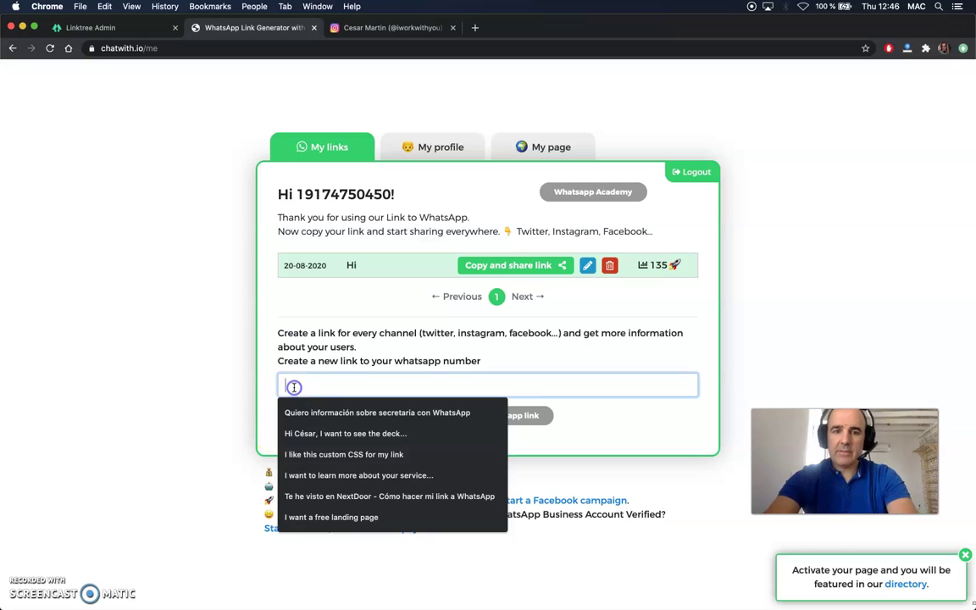
type("10%")
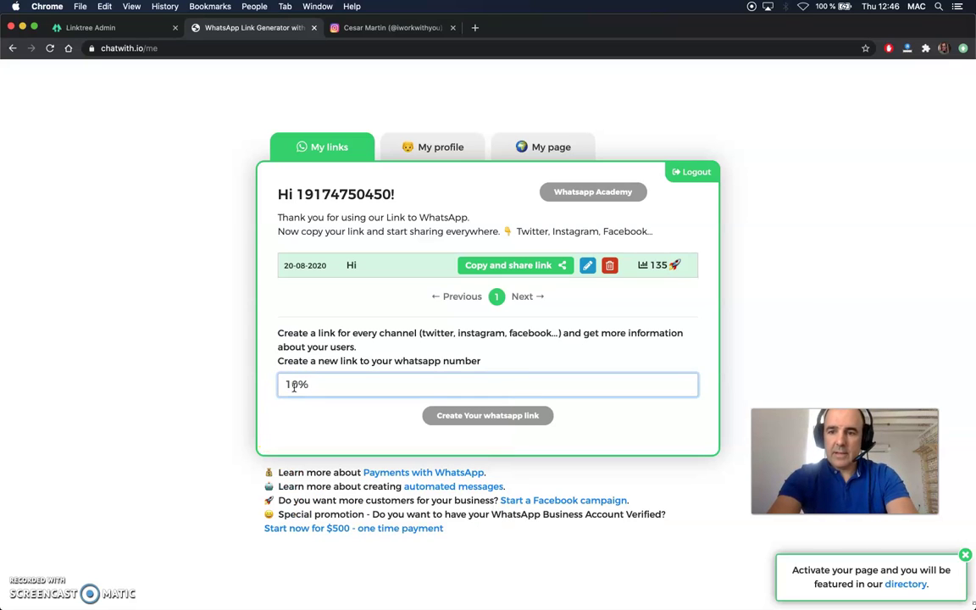
key("super+a")
type("I ")
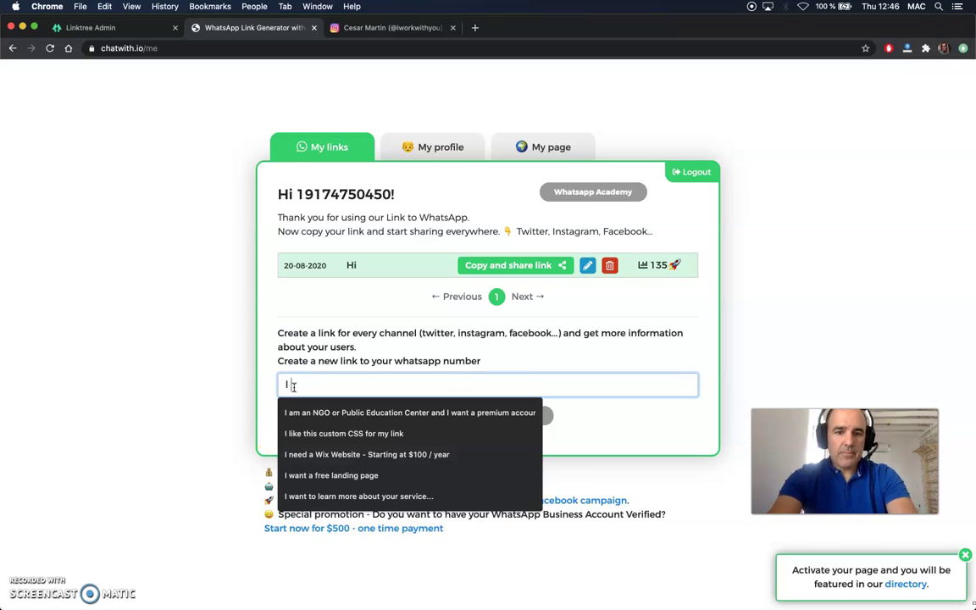
type("want my 10% off during Black Friday")
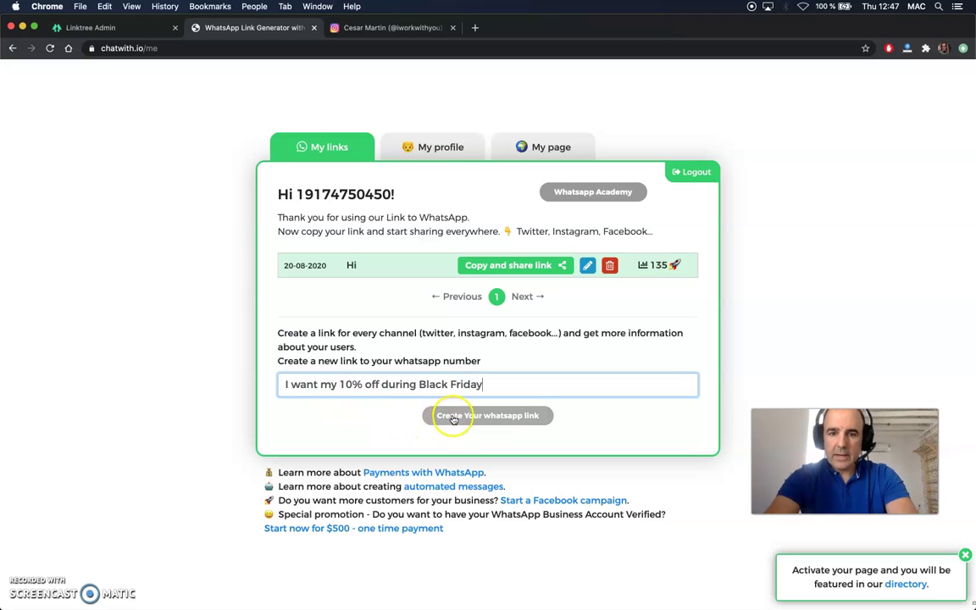
left_click(451, 415)
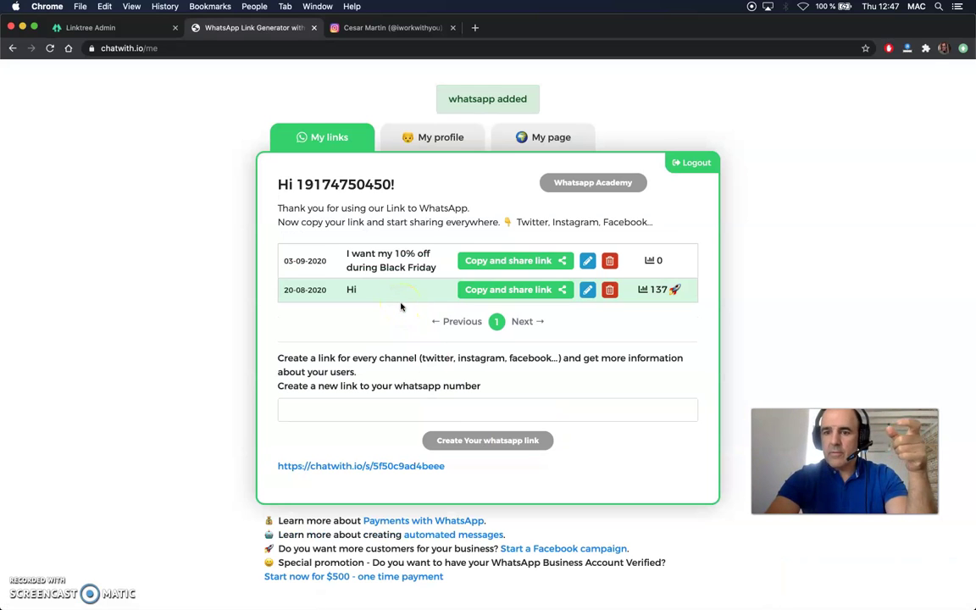
left_click(500, 260)
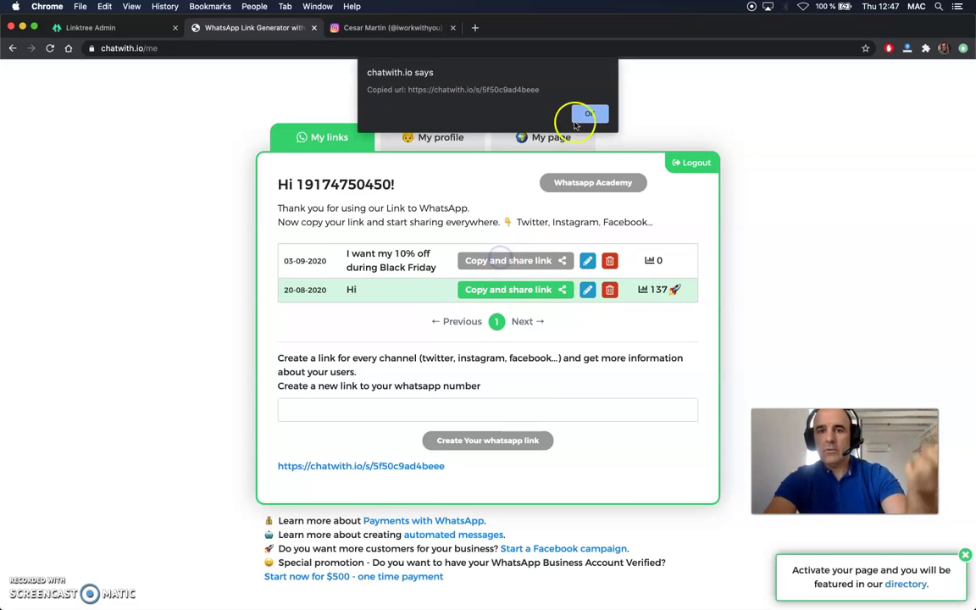
left_click(588, 113)
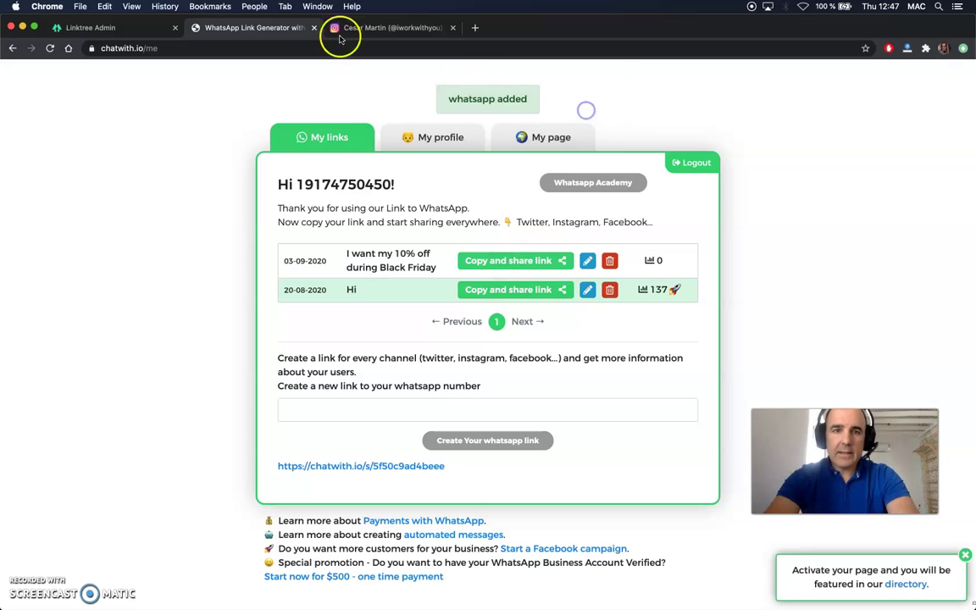
Add a Linktree link titled '10% Off during Black Friday' and paste chatwith.io/s/5f50c9ad4beee as its URL.
left_click(85, 28)
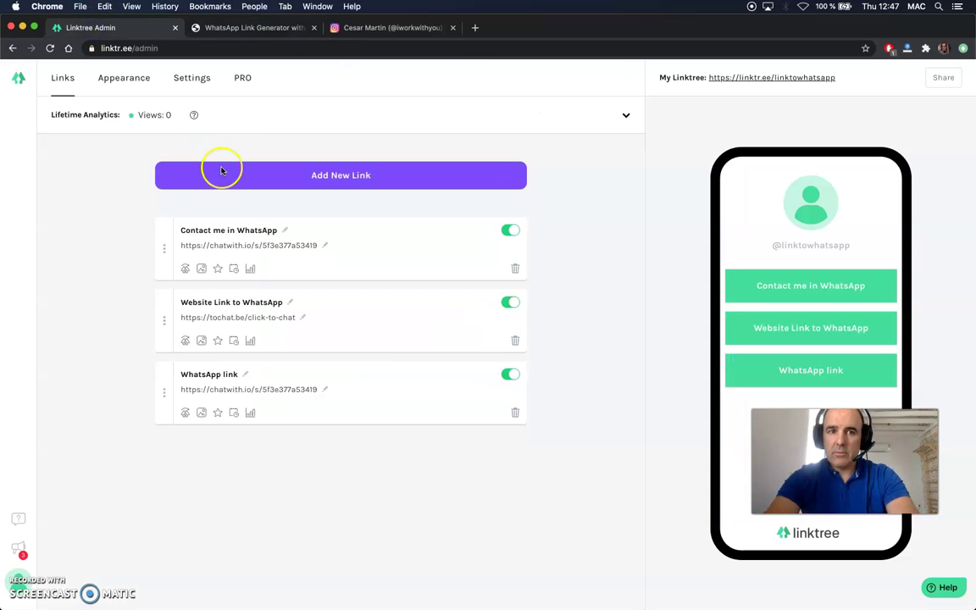
left_click(303, 179)
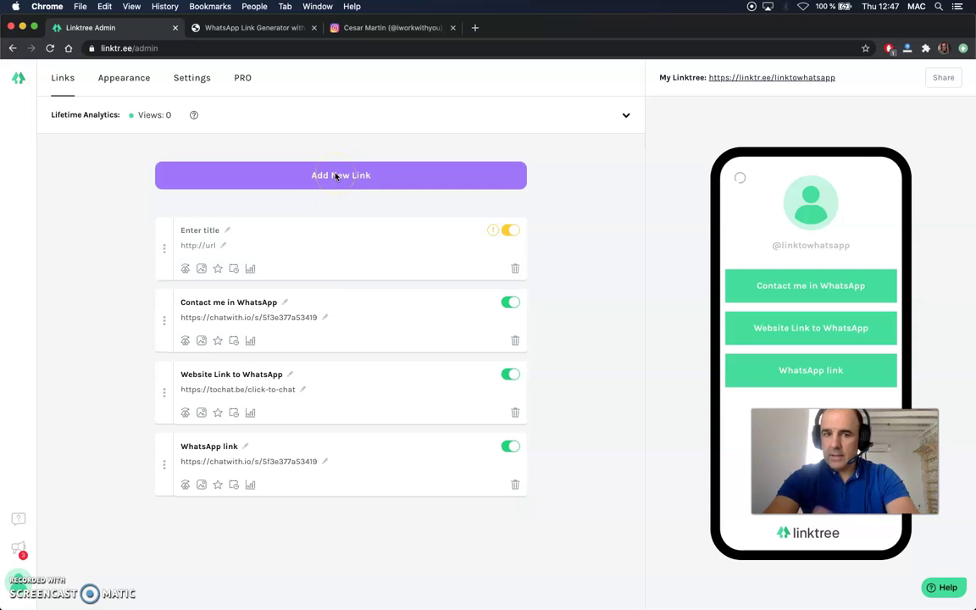
left_click(242, 228)
type("10% Off during Black Friday")
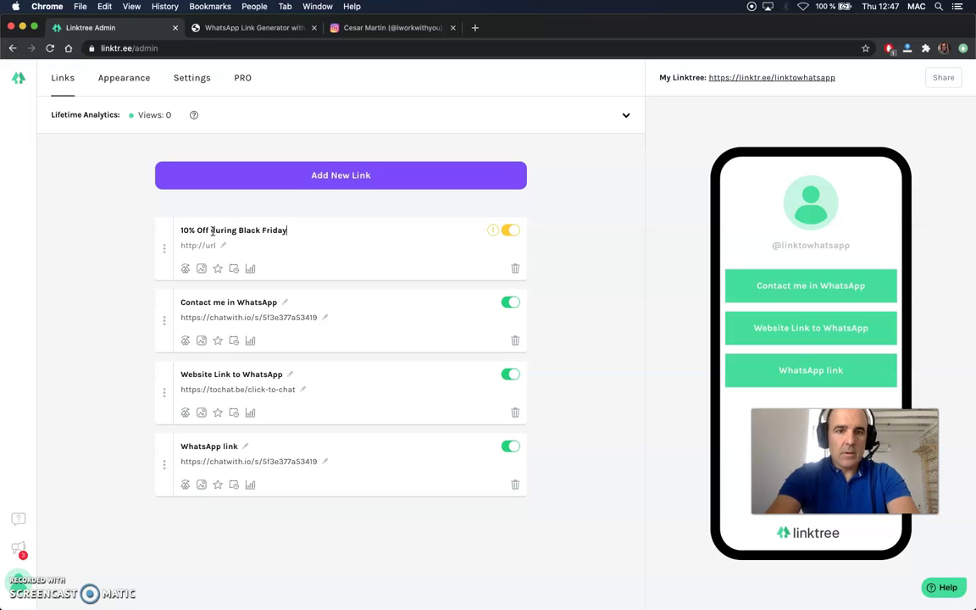
left_click(196, 246)
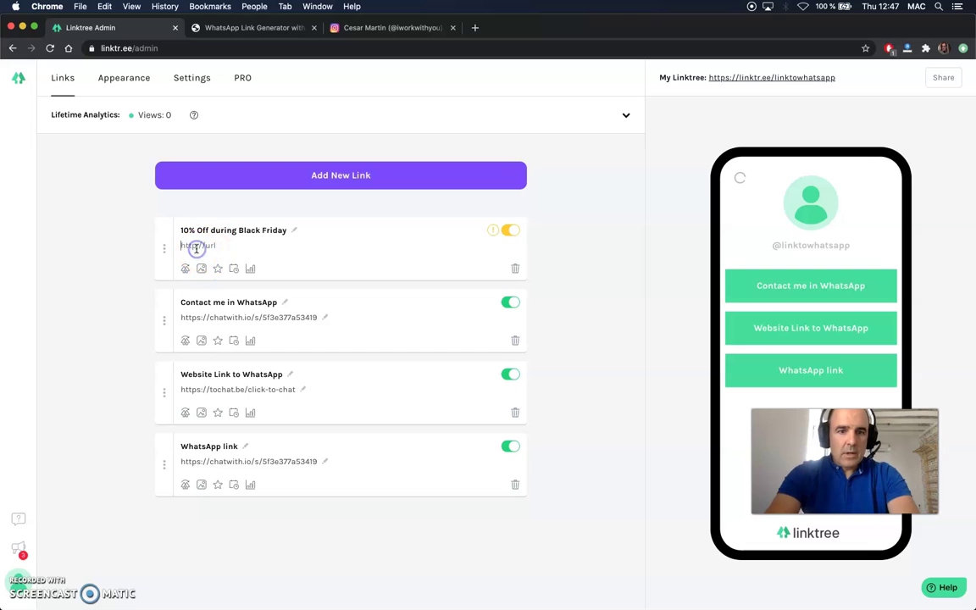
type("https://chatwith.io/s/5f50c9ad4beee")
left_click(455, 259)
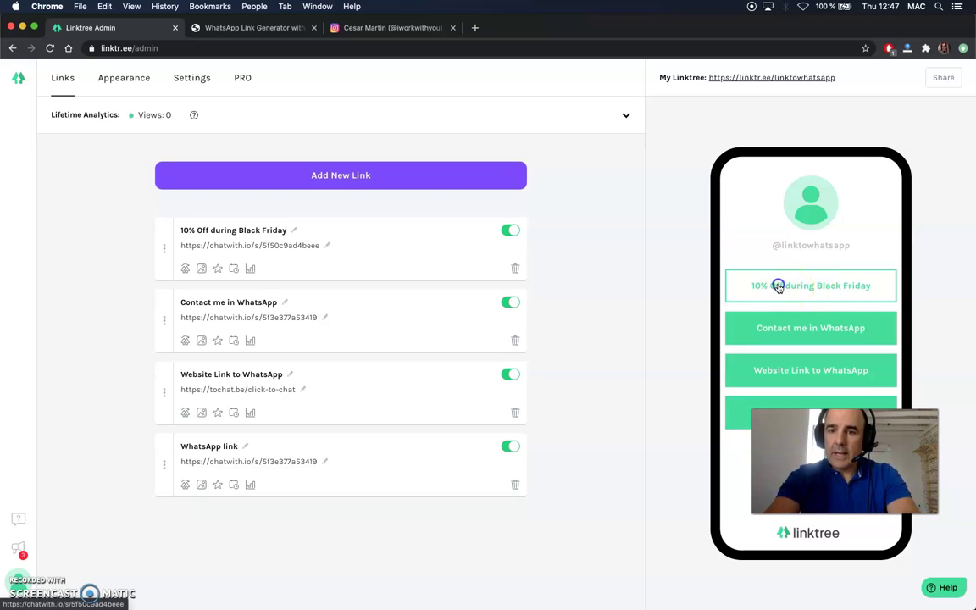
Open the Black Friday preview button in WhatsApp and send the prefilled 10% off message.
left_click(777, 287)
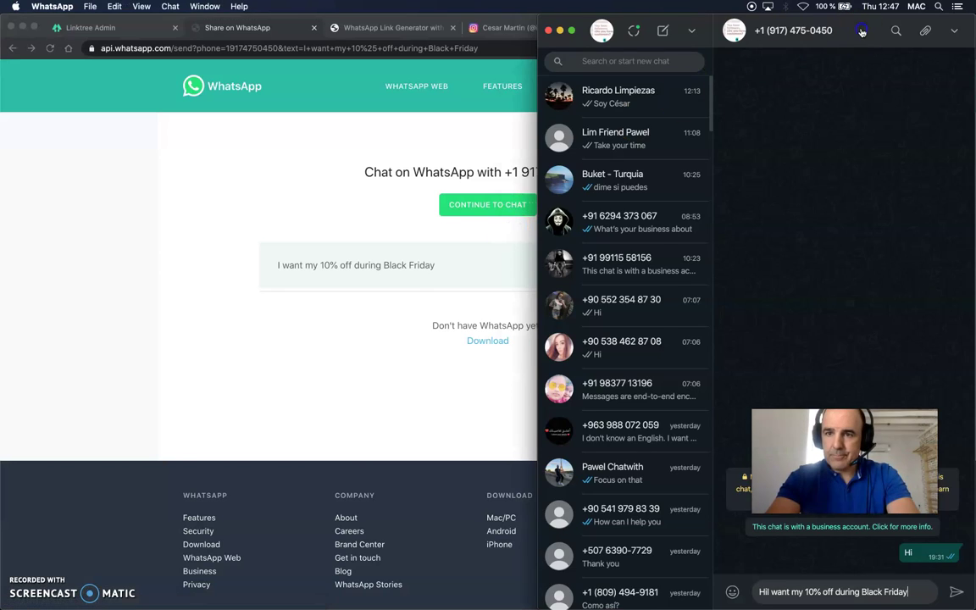
left_click_drag(871, 19, 416, 18)
key("Return")
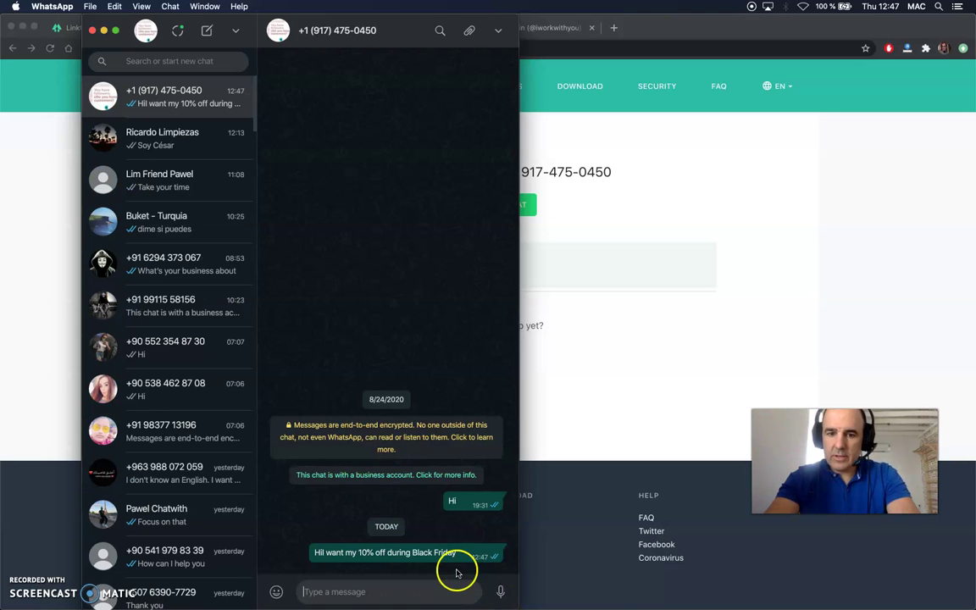
Return to the chatwith.io links dashboard and inspect the Black Friday link entry.
left_click(595, 373)
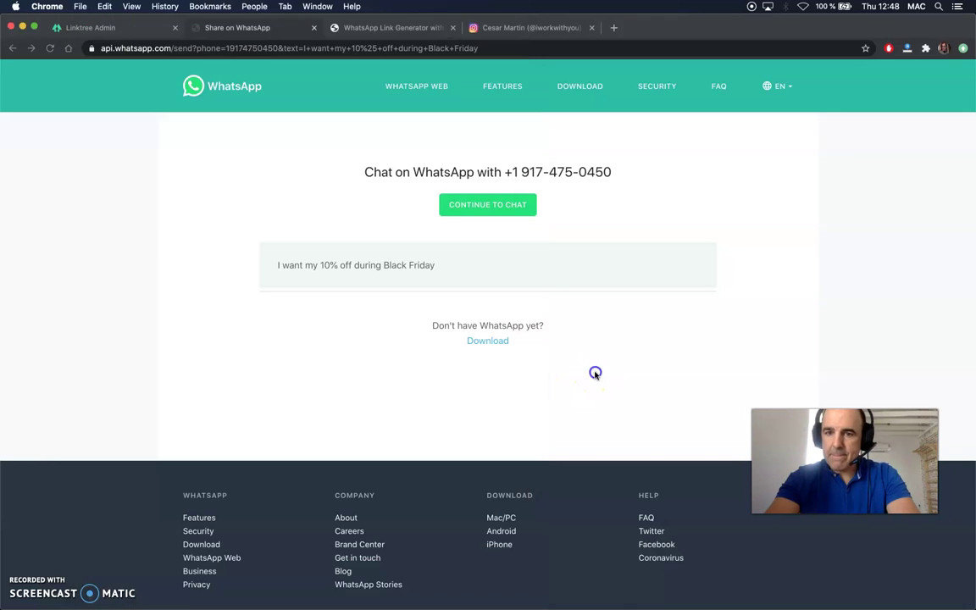
left_click(374, 29)
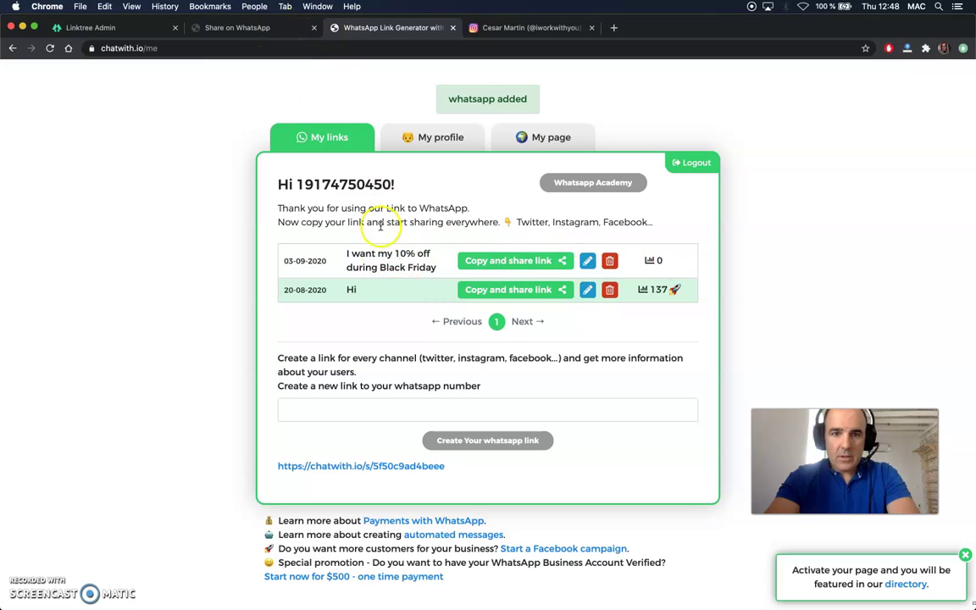
triple_click(382, 255)
left_click(392, 265)
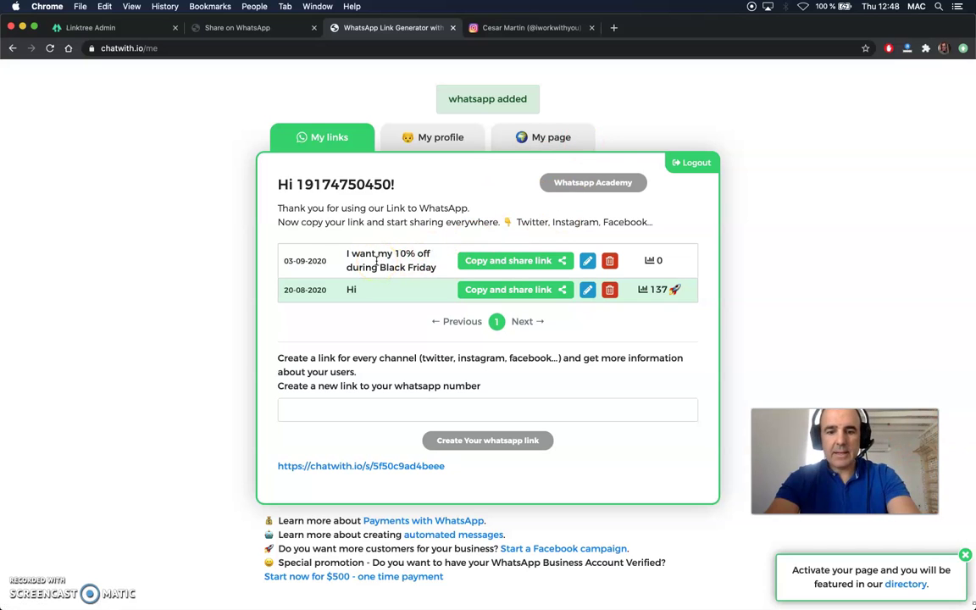
Reload the dashboard and confirm the second Black Friday link shows 2 clicks.
key("super+r")
left_click(584, 137)
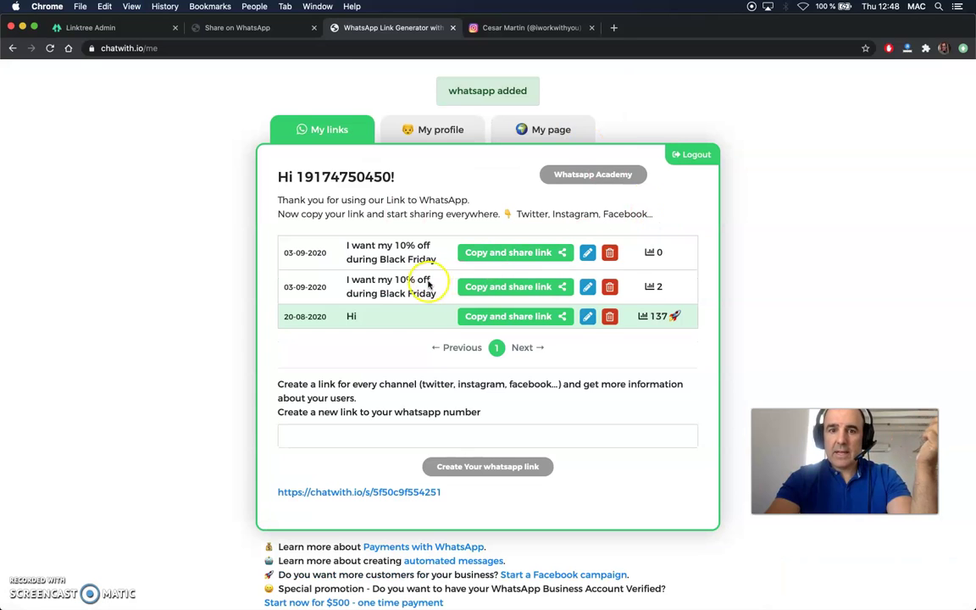
triple_click(376, 283)
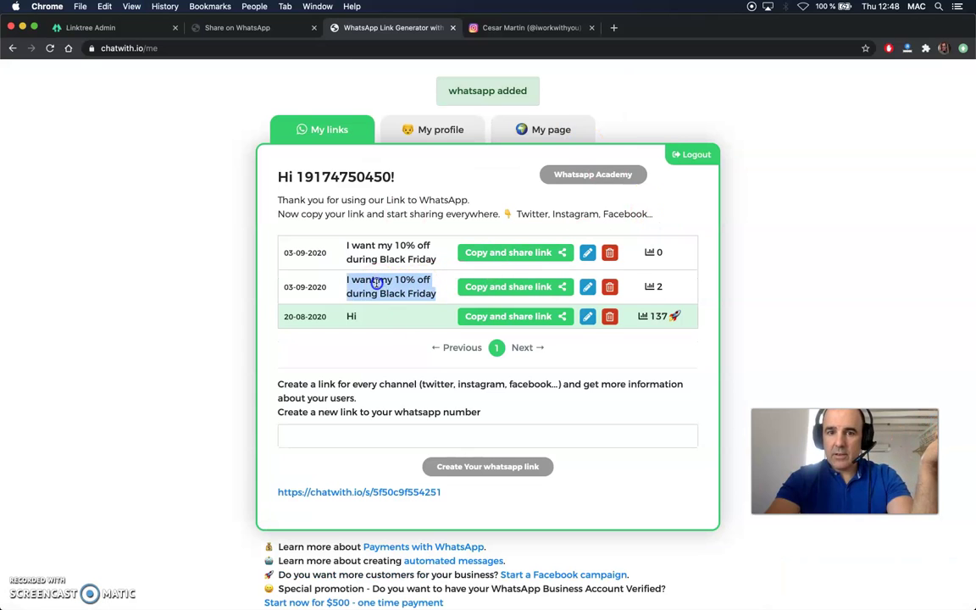
double_click(658, 286)
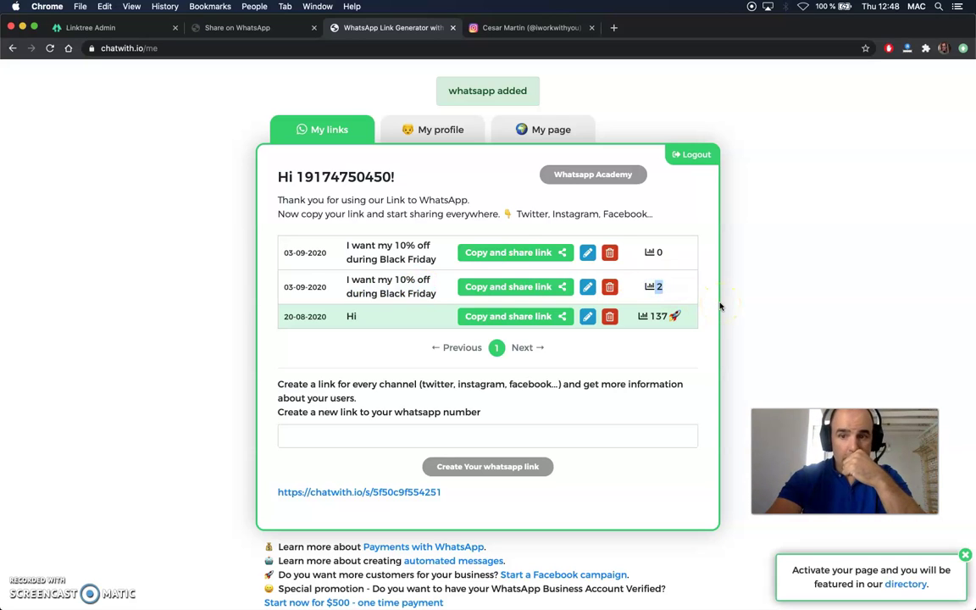
left_click(657, 287)
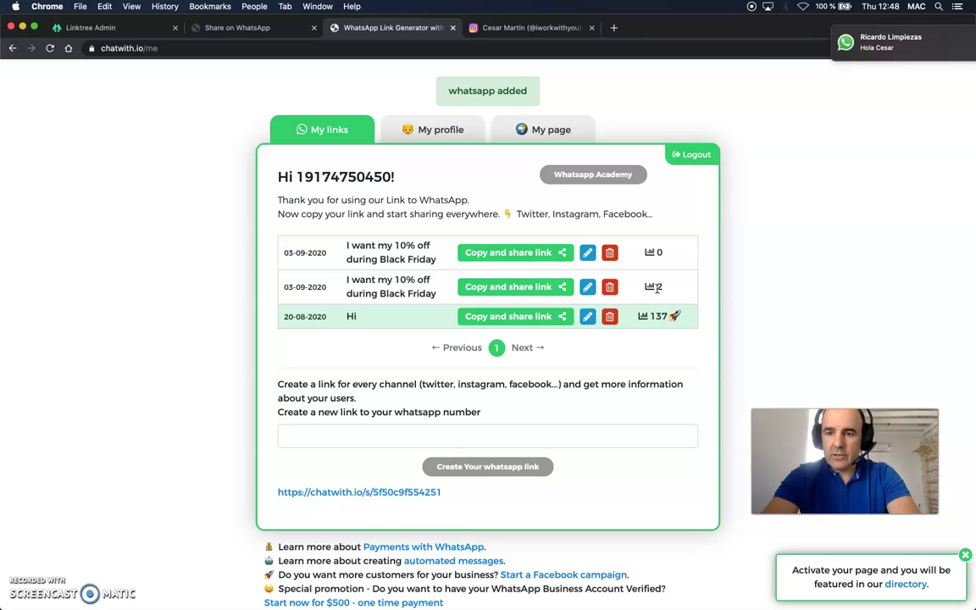
Log out of chatwith.io and scroll to the link-creation form.
left_click(694, 156)
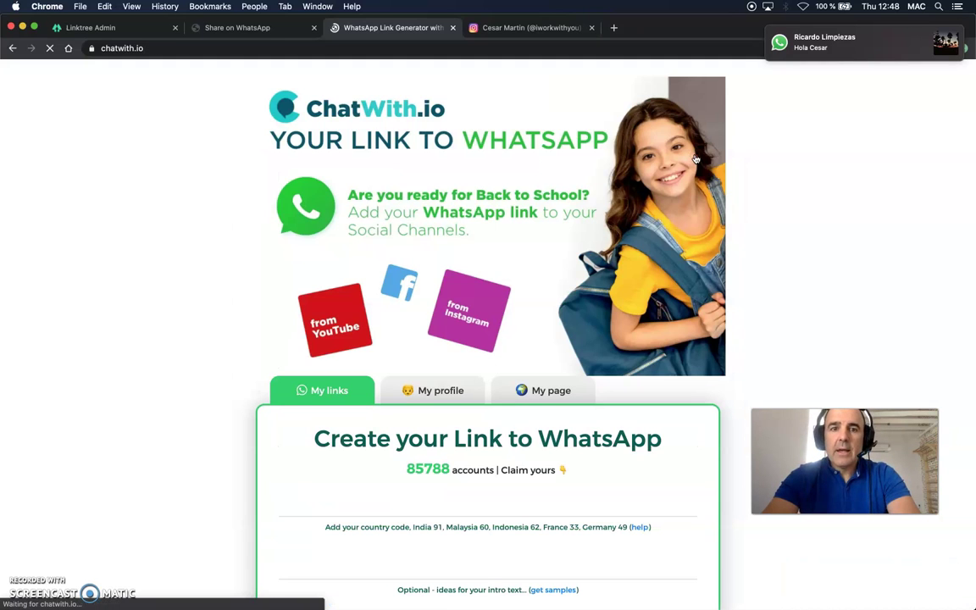
scroll(425, 220, "down", 1)
scroll(425, 220, "up", 1)
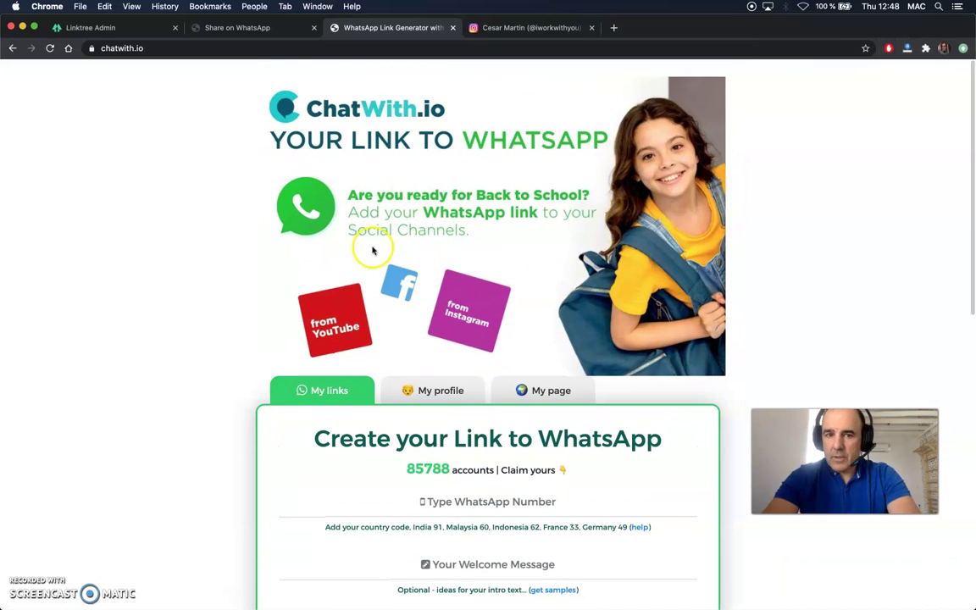
scroll(359, 202, "down", 5)
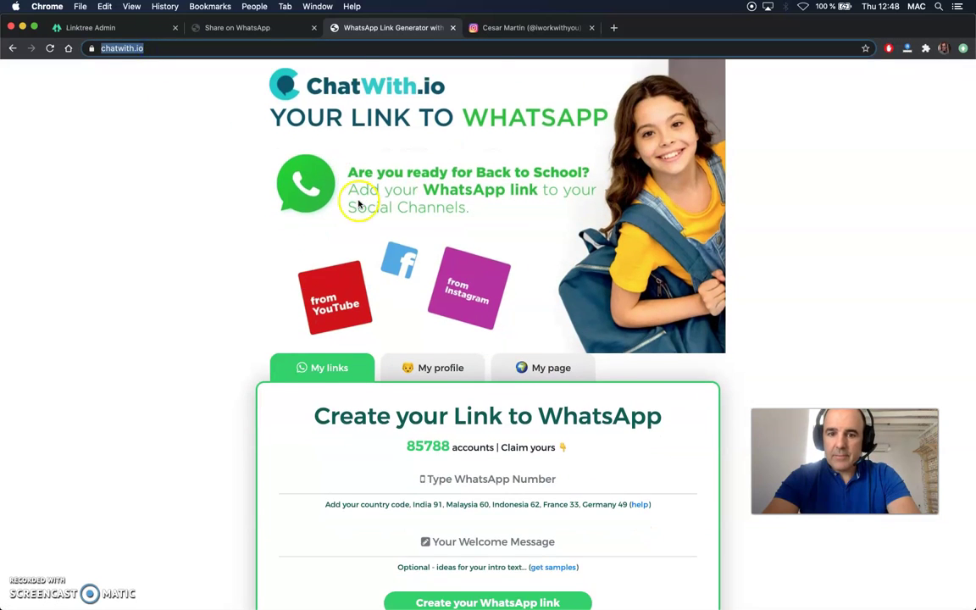
Create a WhatsApp link using the saved number and the message 'Hi, I want more information'.
left_click(464, 245)
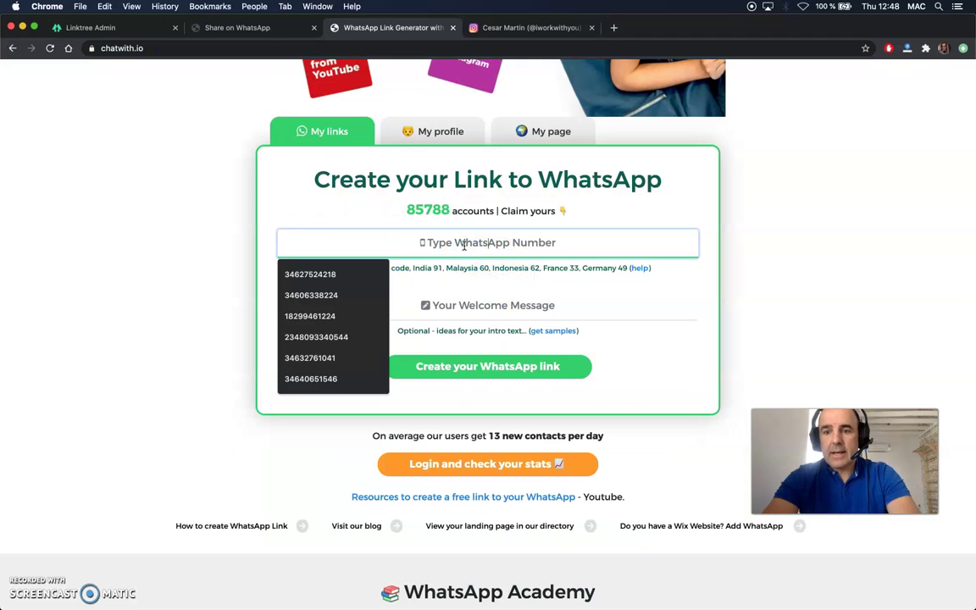
left_click(322, 275)
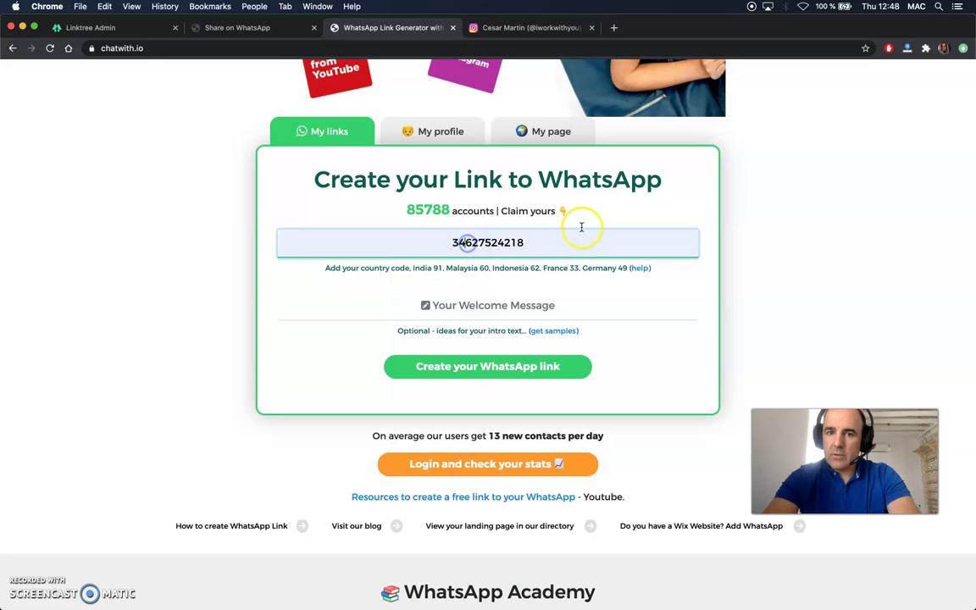
left_click(491, 312)
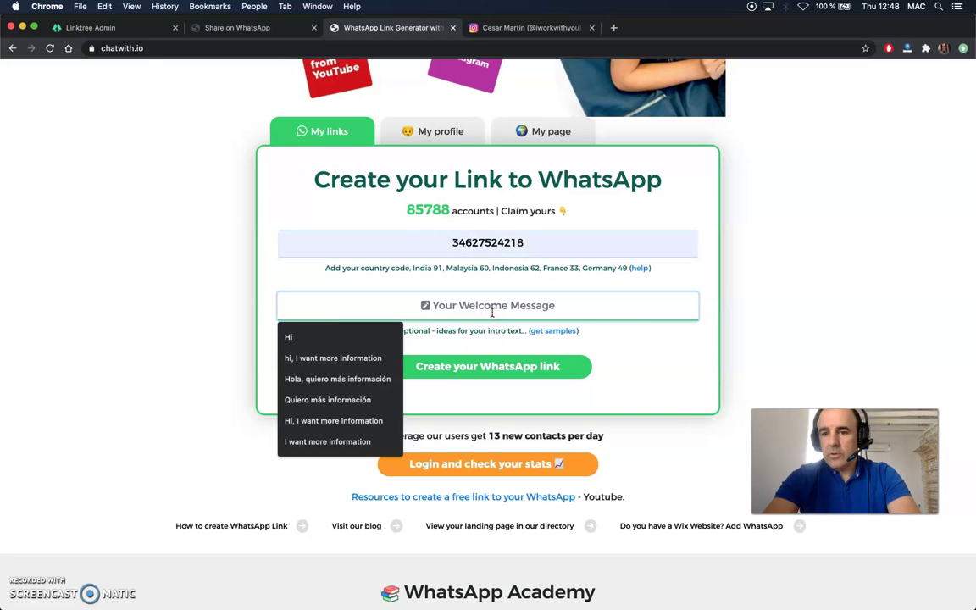
type("H")
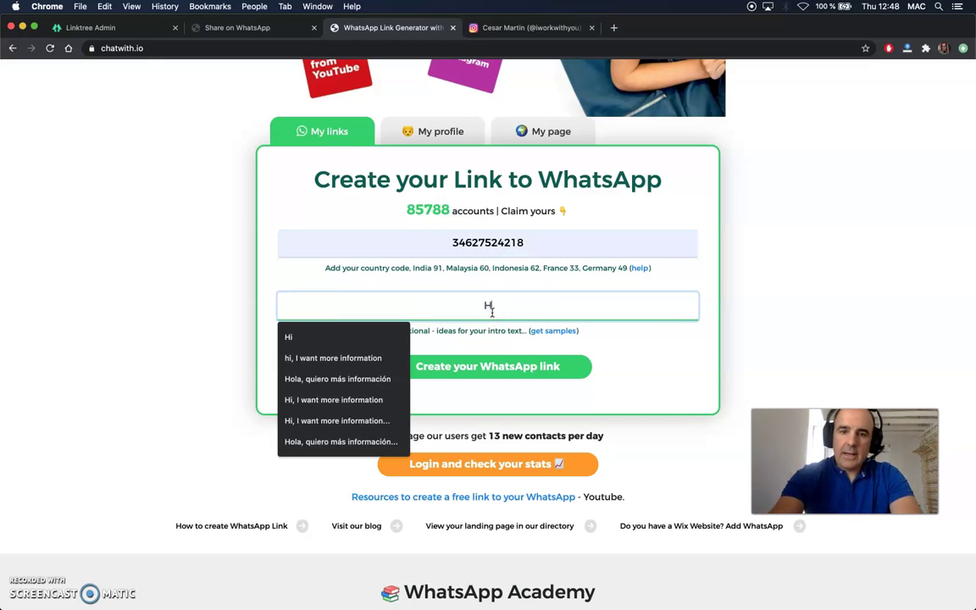
type("i,")
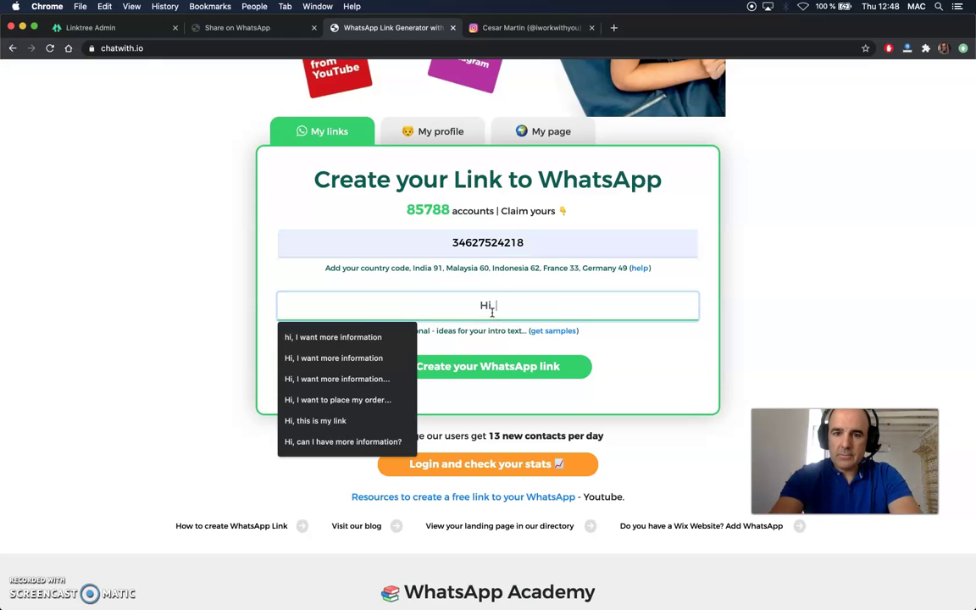
type(" I want more information")
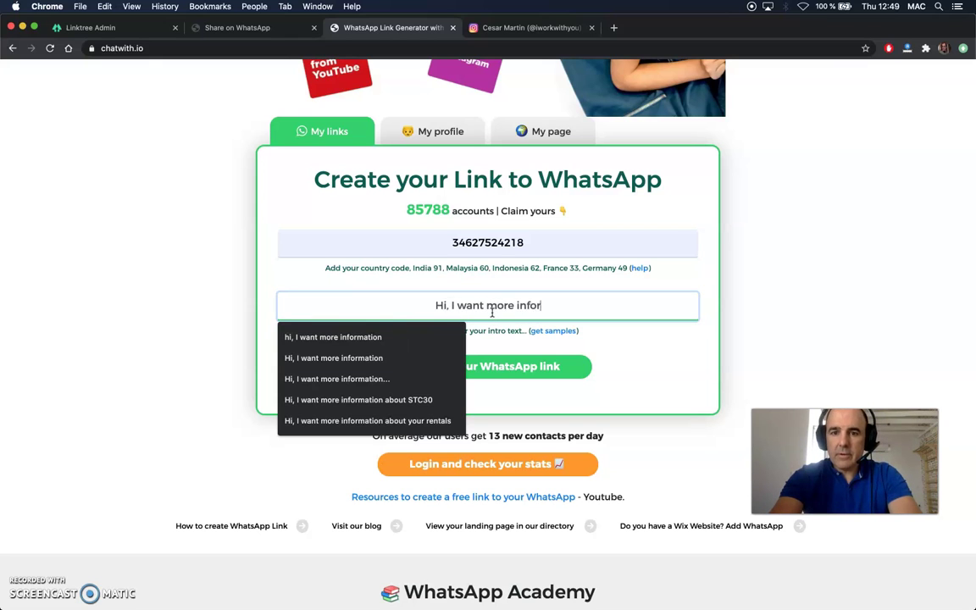
left_click(516, 366)
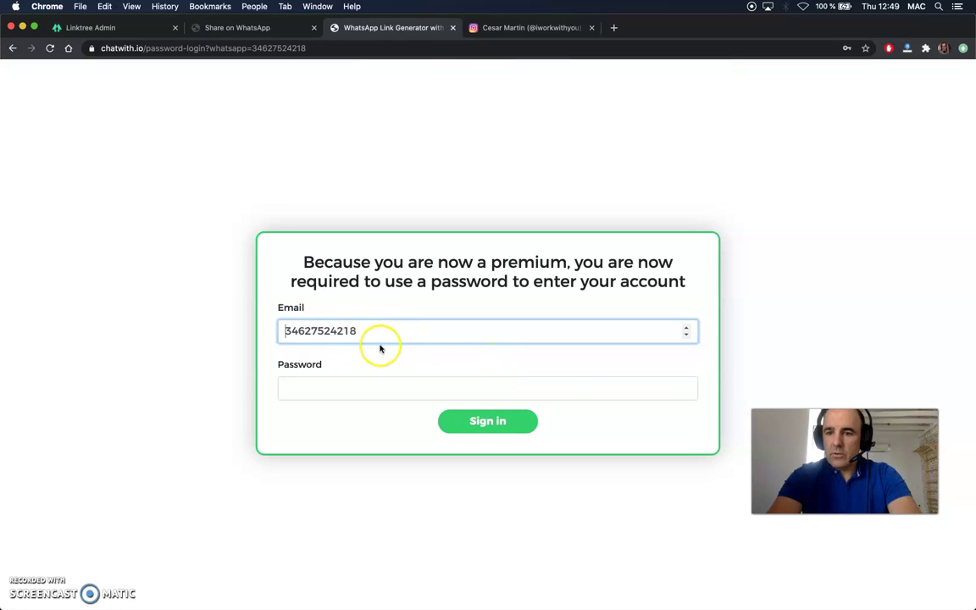
Submit the account password to sign in; the attempt is rejected as incorrect.
left_click(343, 387)
type("••")
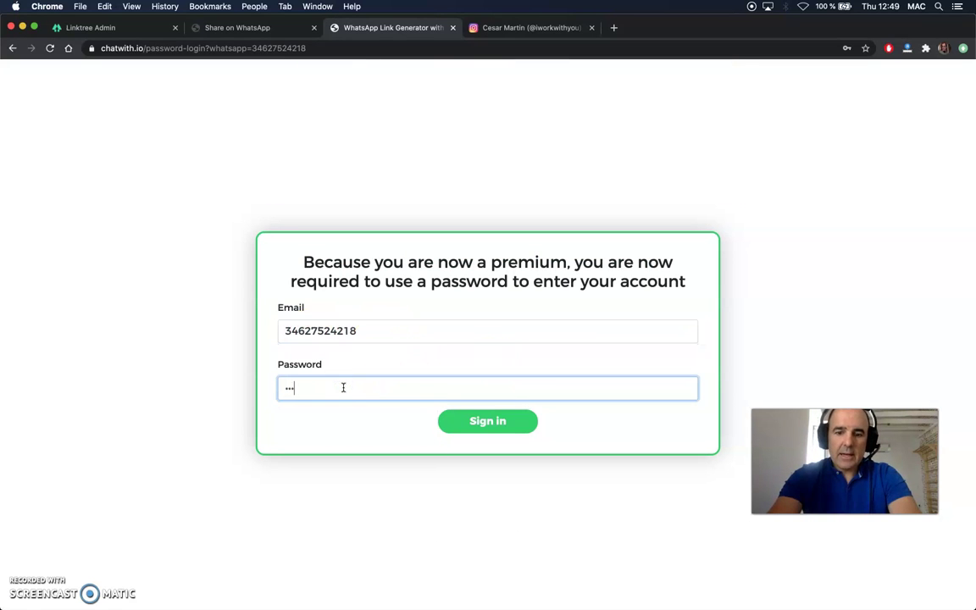
key("Return")
Re-enter the account password after the login error.
left_click(342, 408)
type("••••••")
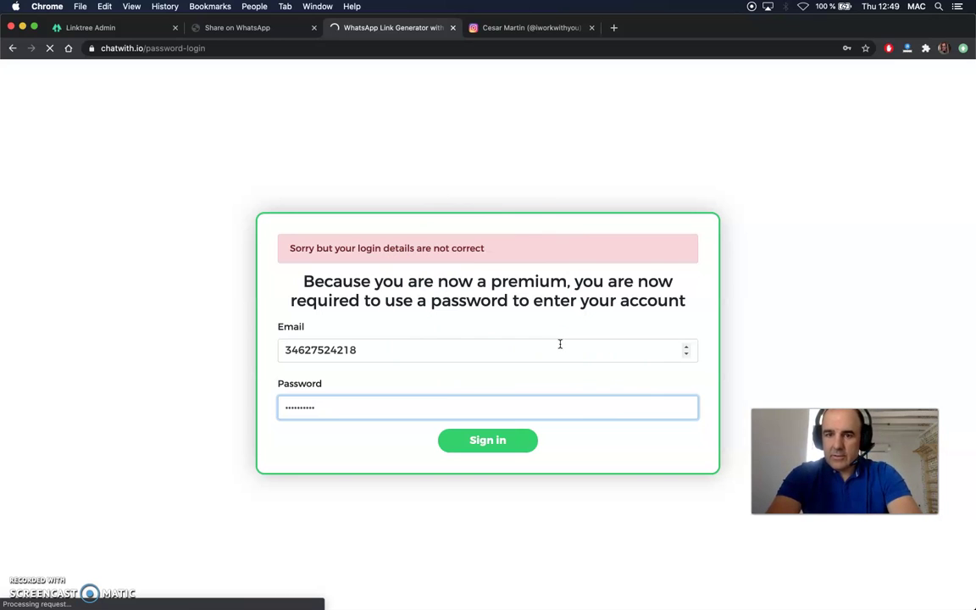
left_click(100, 27)
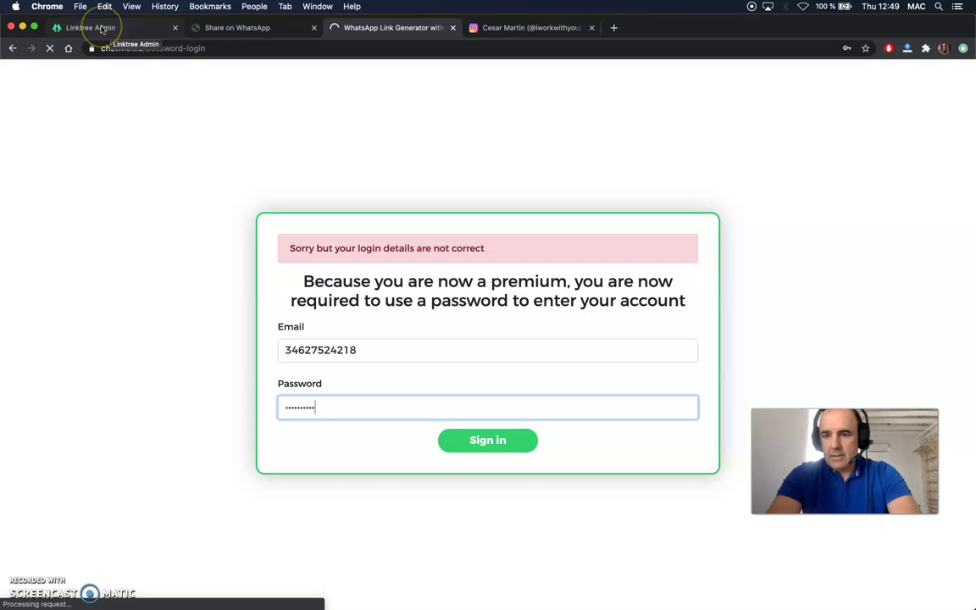
Check the four links on the Linktree dashboard, then go back to the chatwith.io tab.
left_click(100, 27)
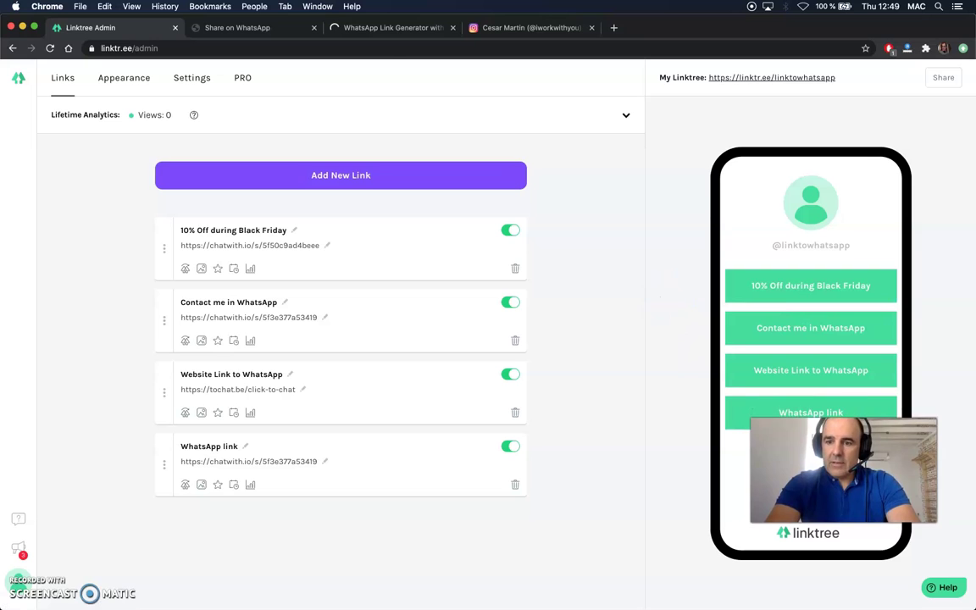
left_click(377, 26)
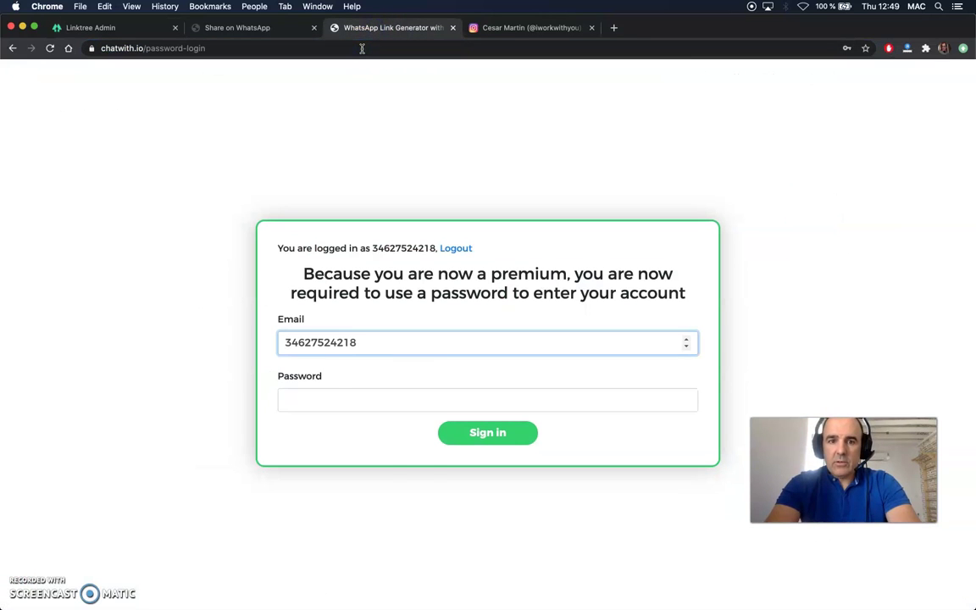
Sign in with the account password and let Chrome save it.
left_click(355, 400)
type("***")
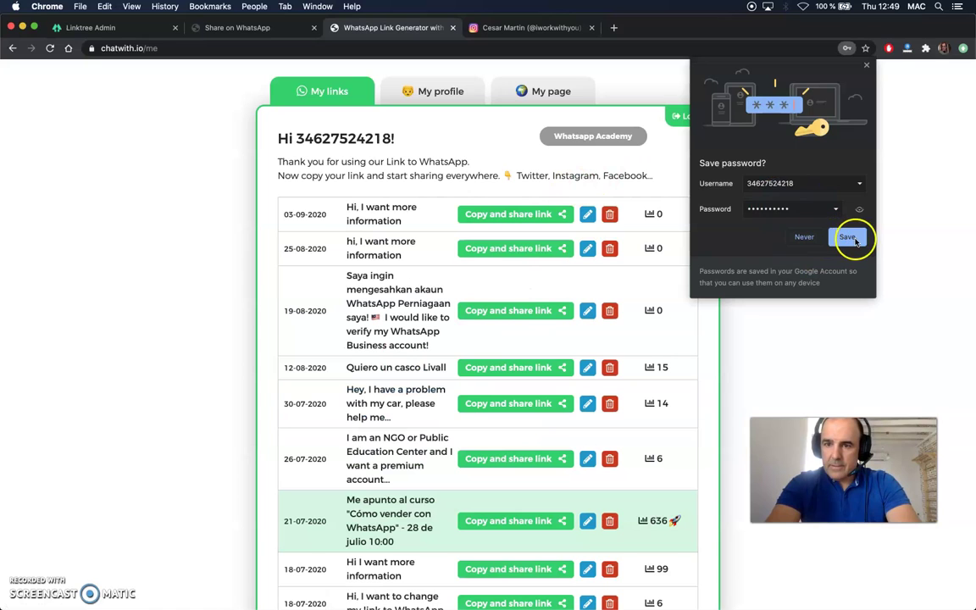
left_click(849, 240)
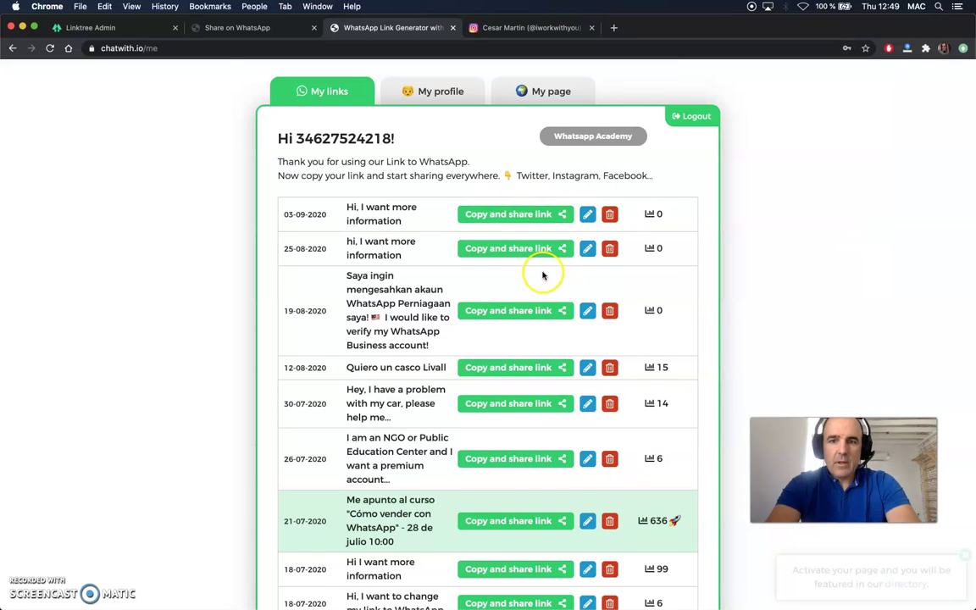
Review the link list, highlighting the 21-07-2020 course sign-up message and its 636 visits.
scroll(545, 272, "down", 3)
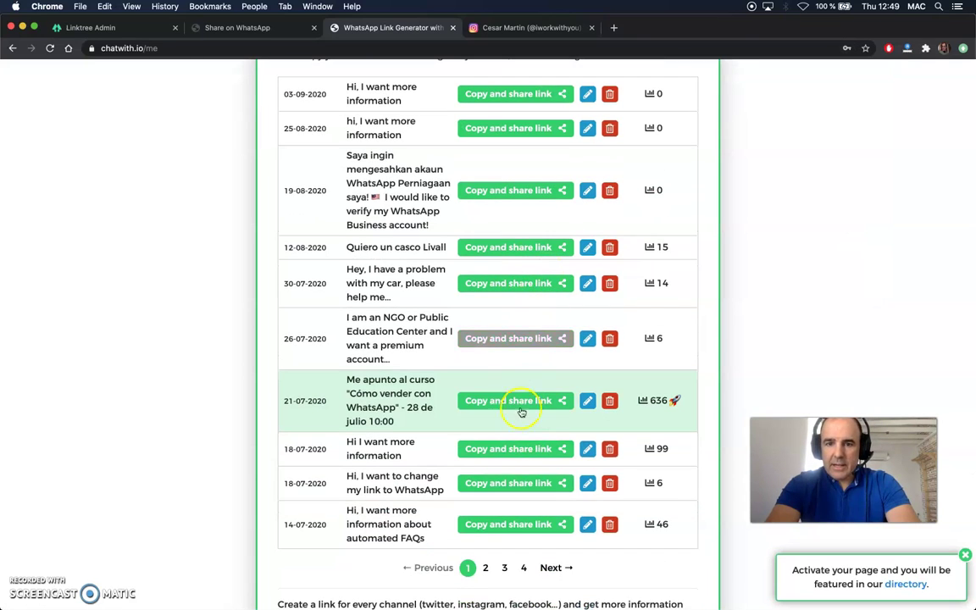
scroll(523, 436, "up", 1)
scroll(523, 439, "up", 2)
scroll(524, 440, "down", 2)
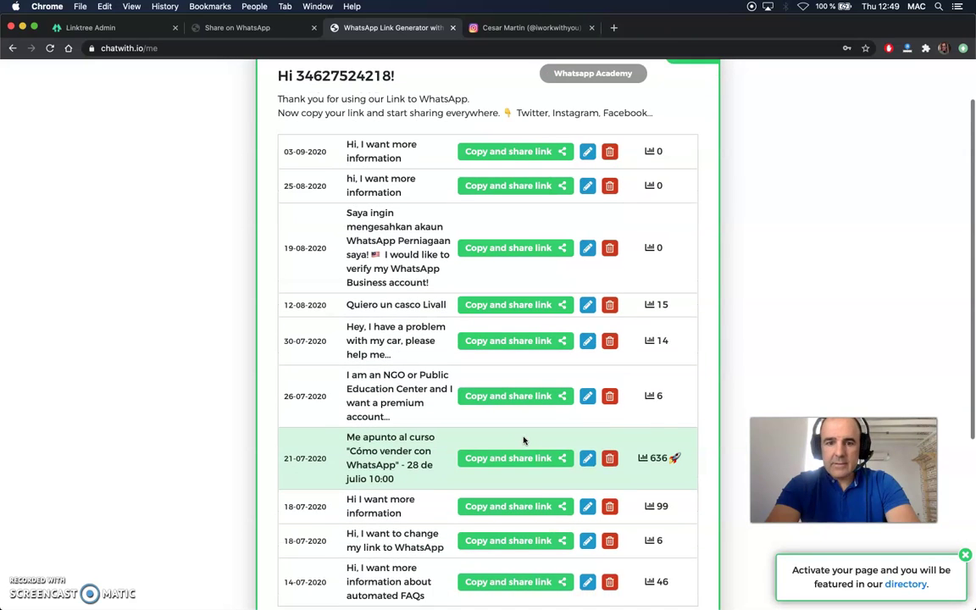
left_click(362, 405)
left_click_drag(361, 404, 386, 434)
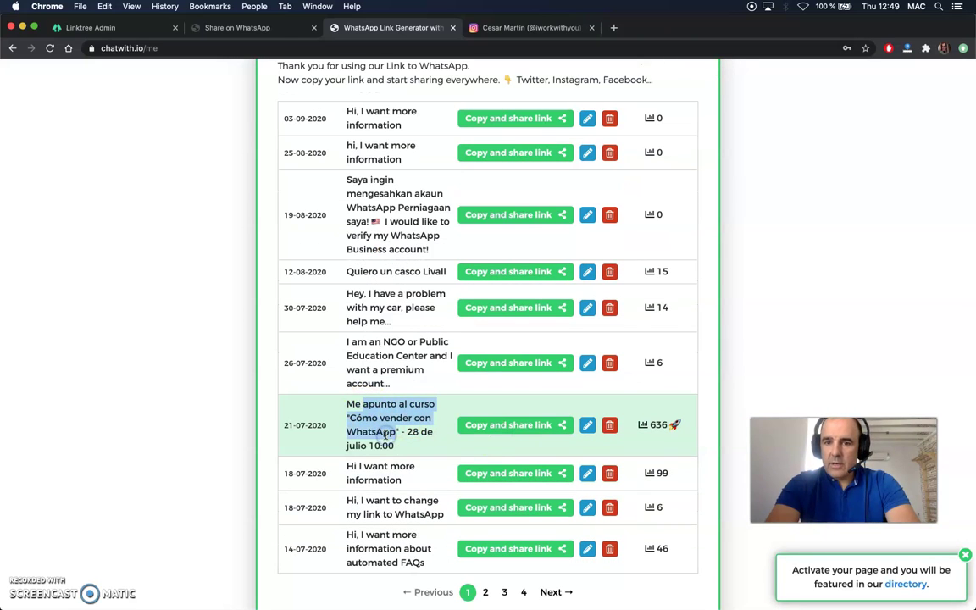
left_click(655, 425)
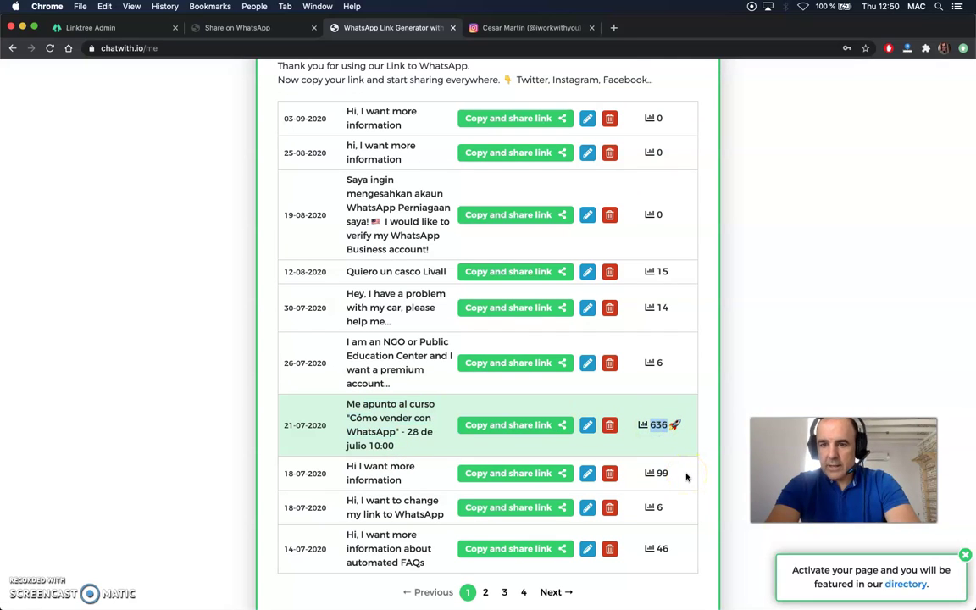
Copy the share link of the 30-07-2020 car-problem link and return to Linktree.
scroll(686, 476, "up", 2)
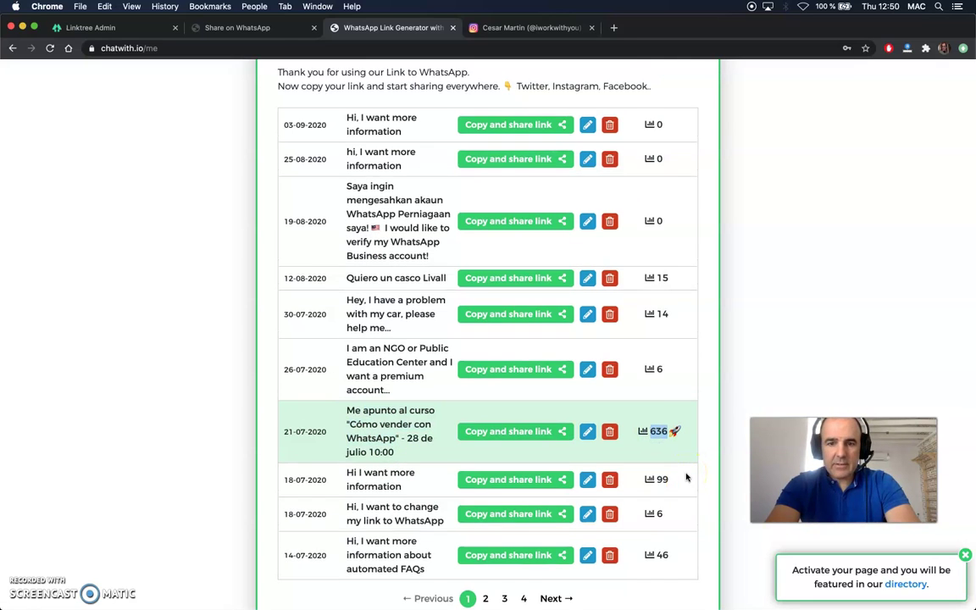
left_click(615, 301)
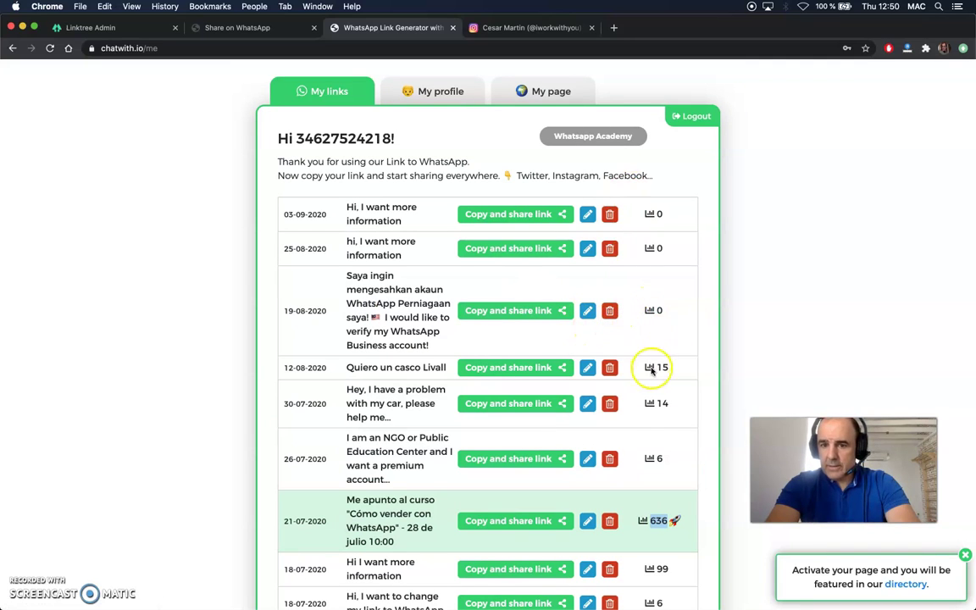
scroll(669, 480, "down", 2)
scroll(667, 482, "down", 2)
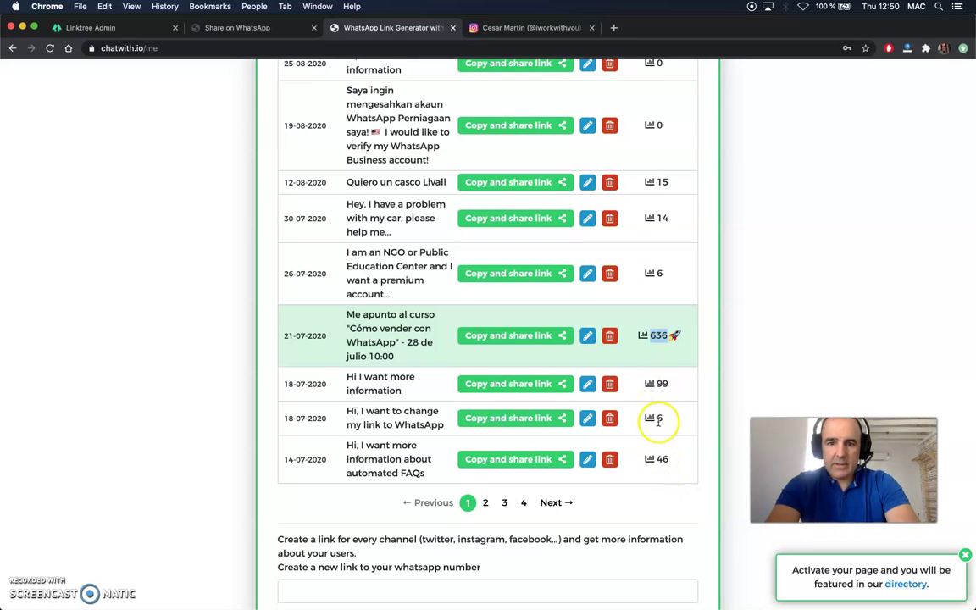
scroll(665, 248, "up", 1)
scroll(663, 209, "up", 4)
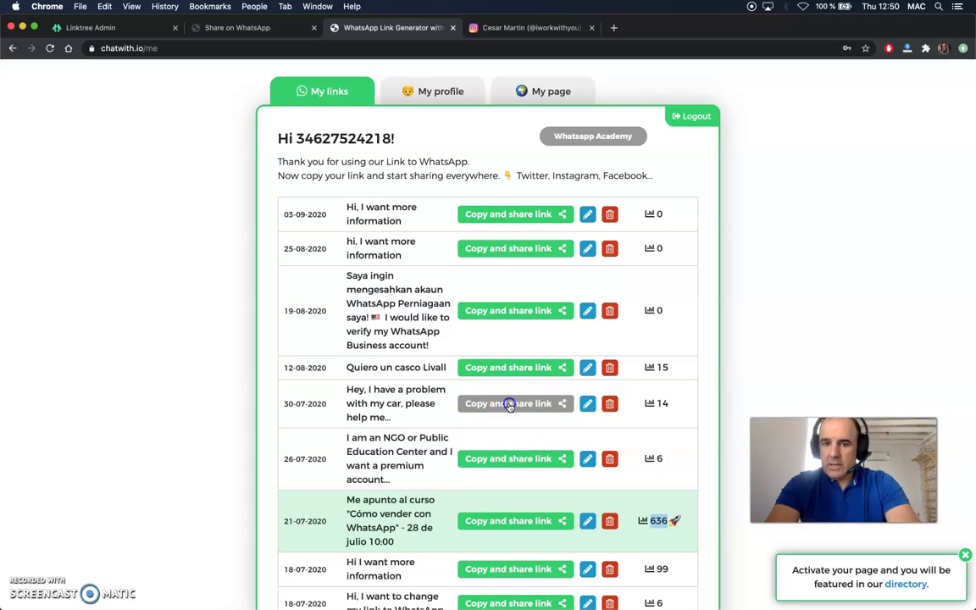
left_click(507, 403)
left_click(595, 116)
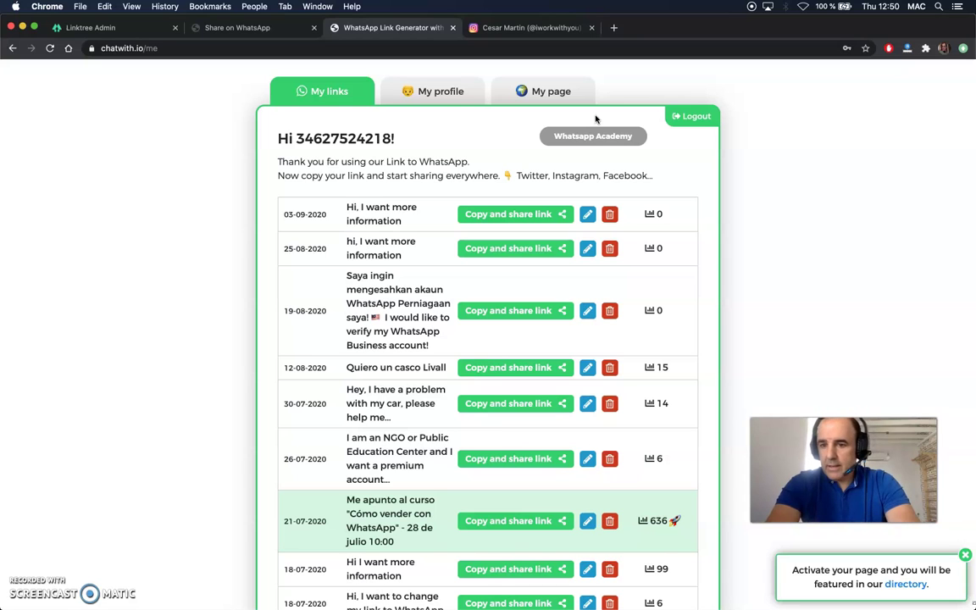
left_click(118, 30)
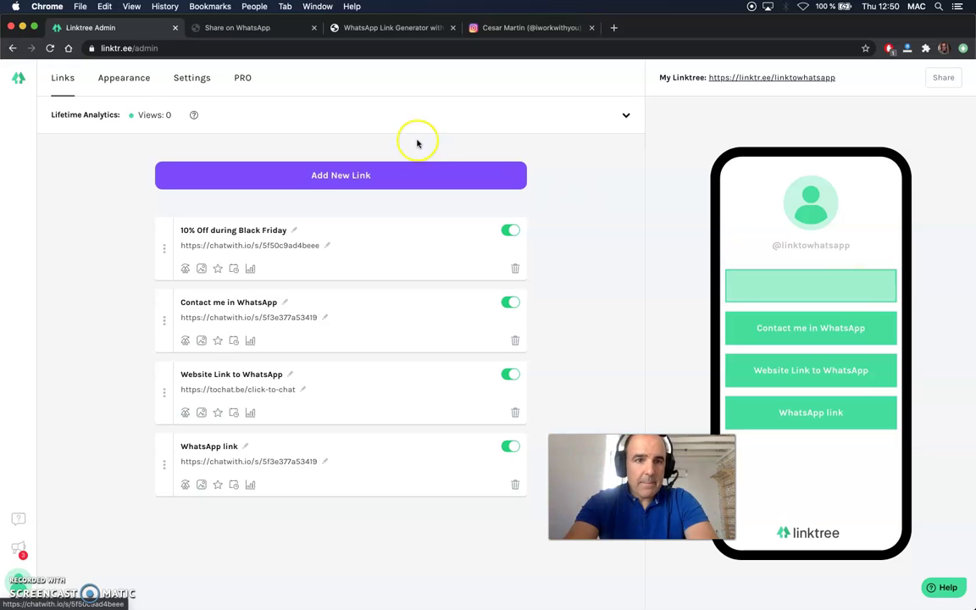
Open the Appearance section of the Linktree admin.
left_click(114, 82)
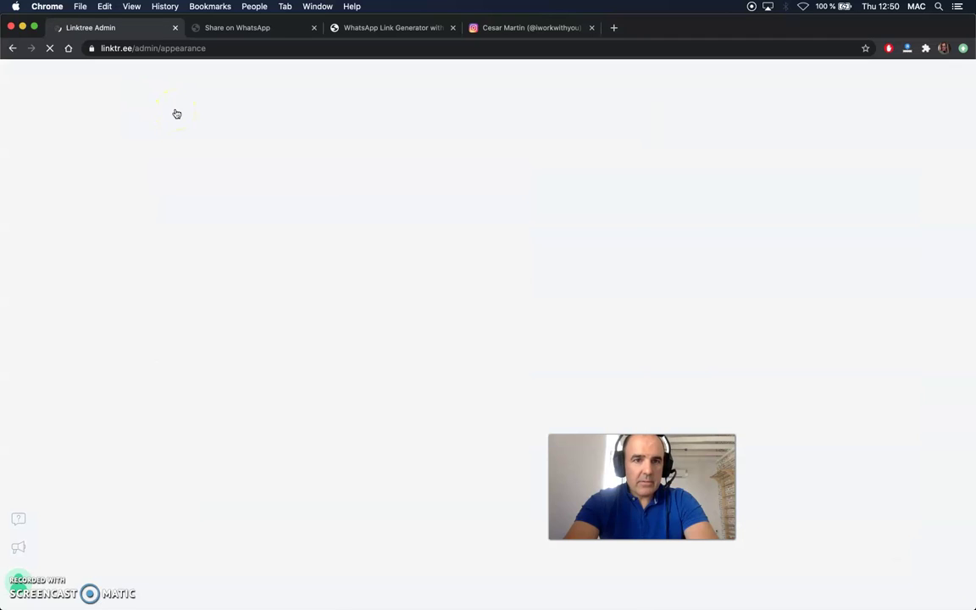
Upload the HOT badge image from the Desktop as the profile picture, accepting the crop.
left_click(238, 150)
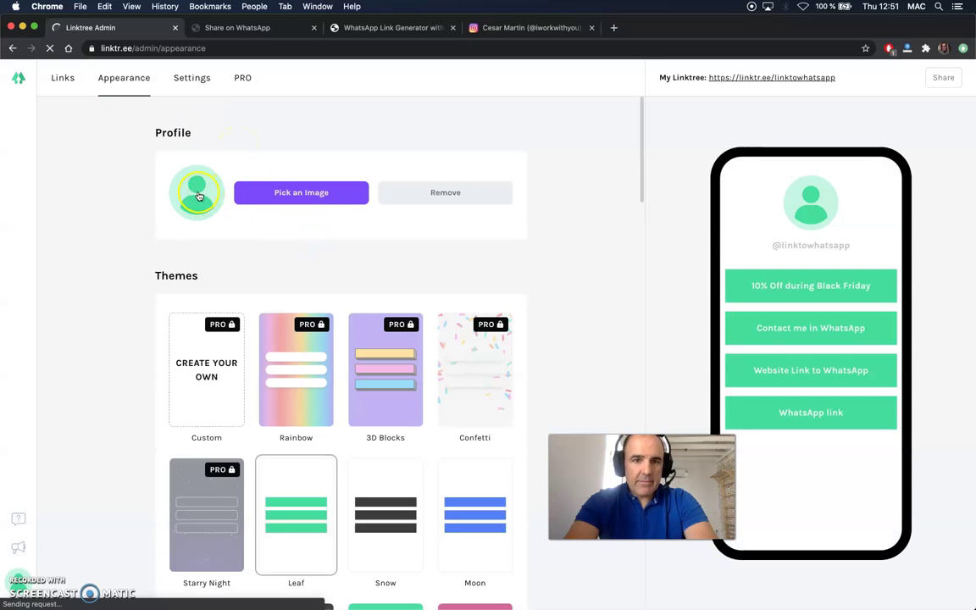
left_click(281, 194)
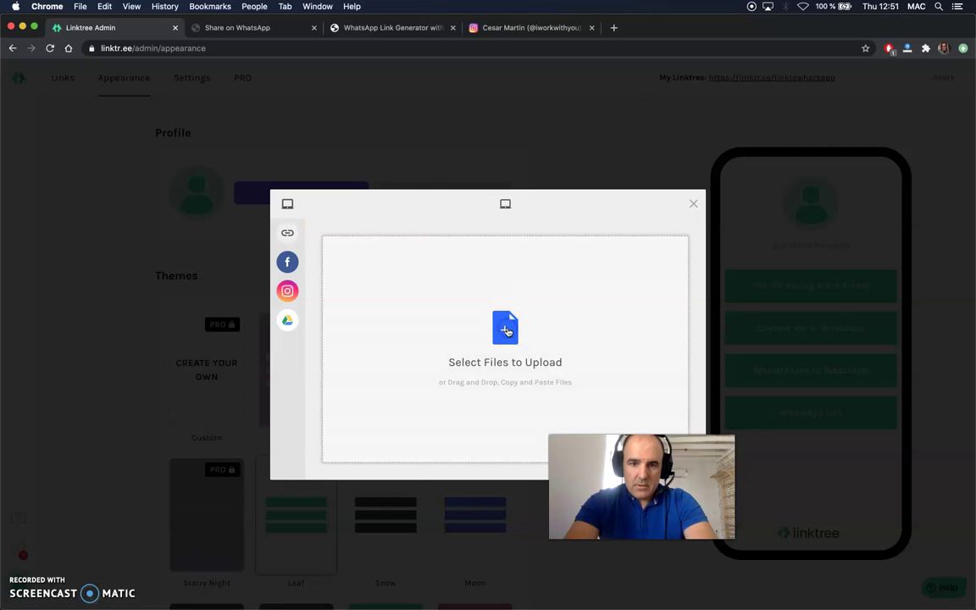
left_click(464, 291)
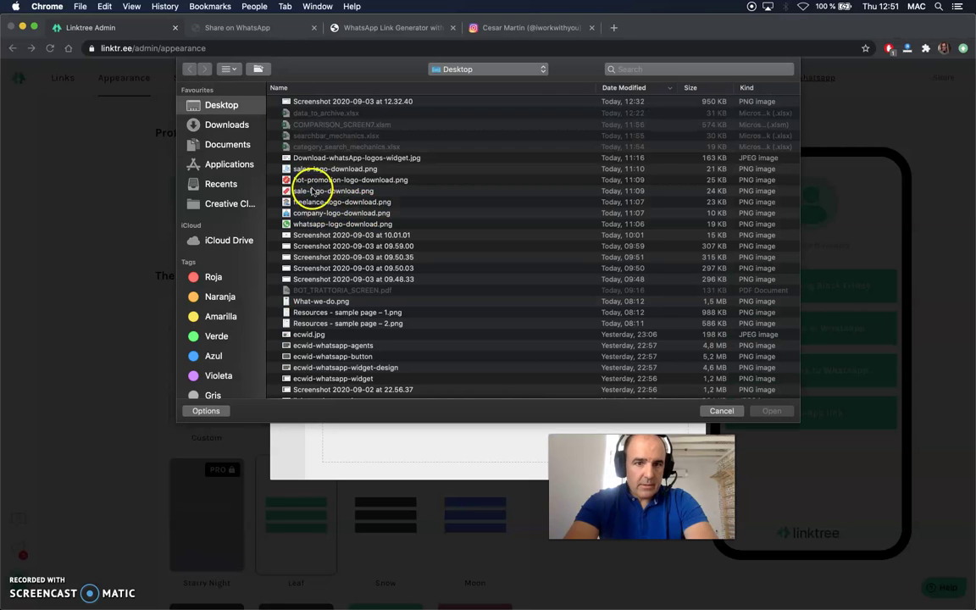
double_click(305, 168)
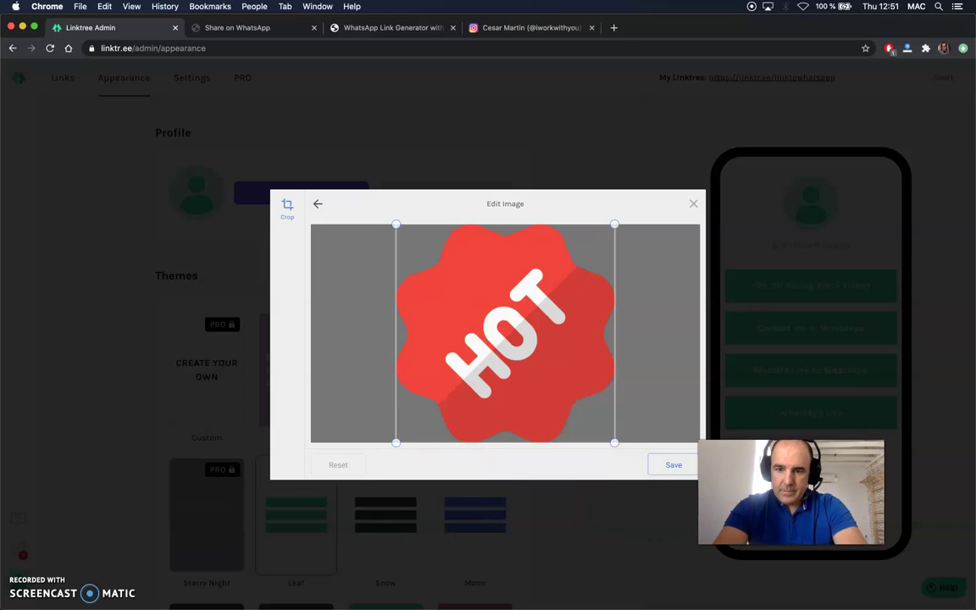
left_click(671, 467)
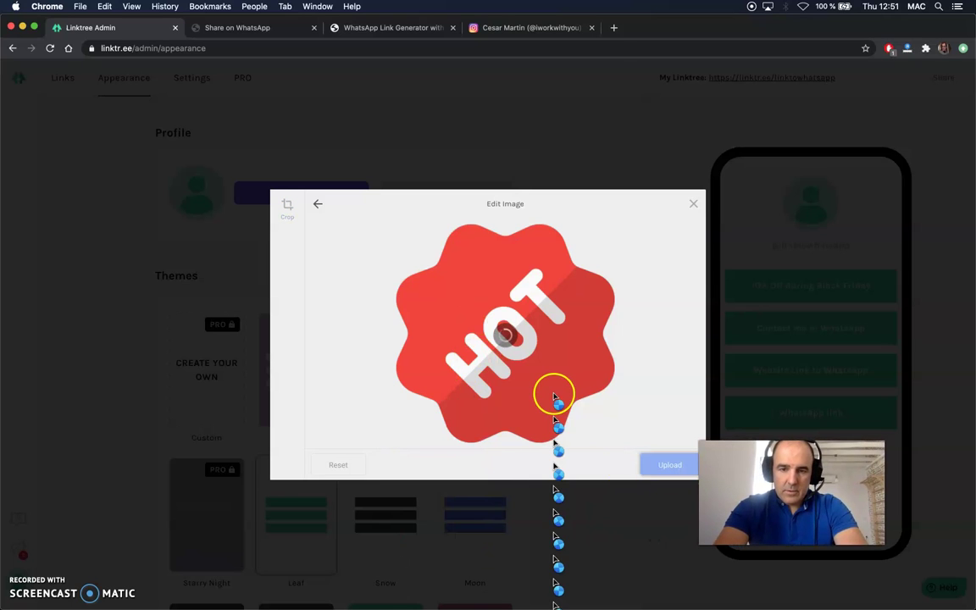
left_click(669, 464)
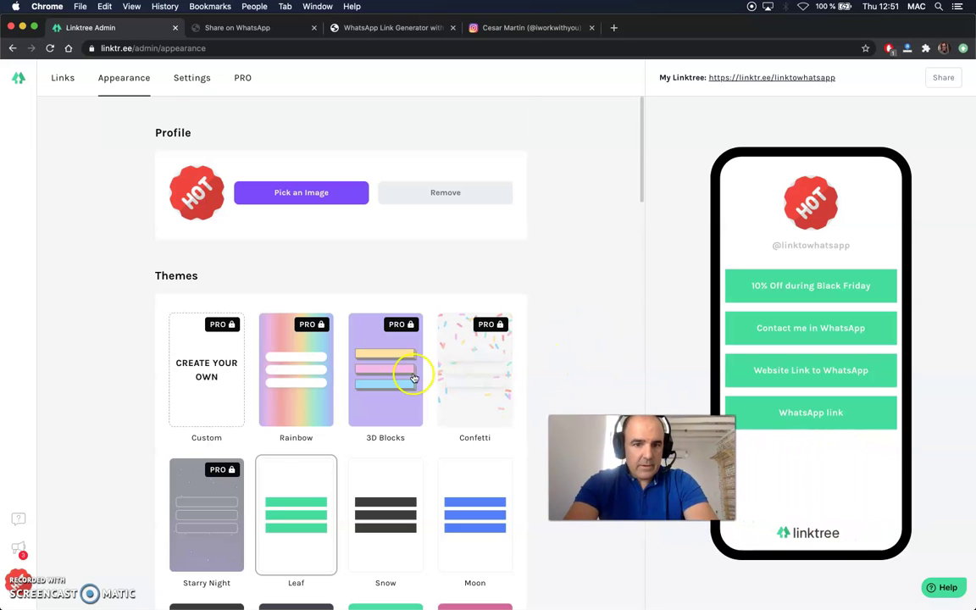
Apply the pink-to-orange Miami theme from the Themes grid.
scroll(418, 377, "down", 5)
left_click(492, 379)
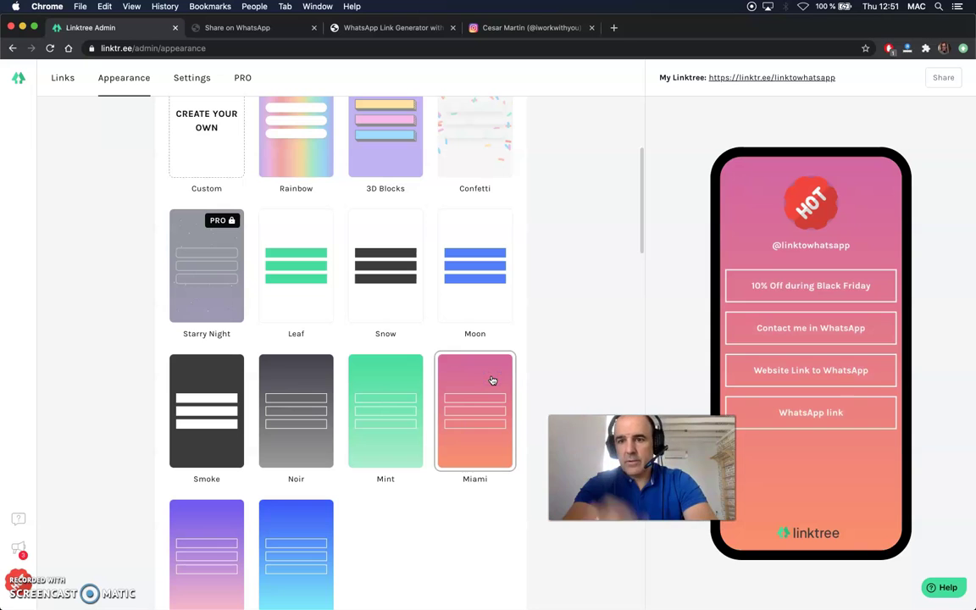
left_click(477, 305)
scroll(476, 305, "up", 5)
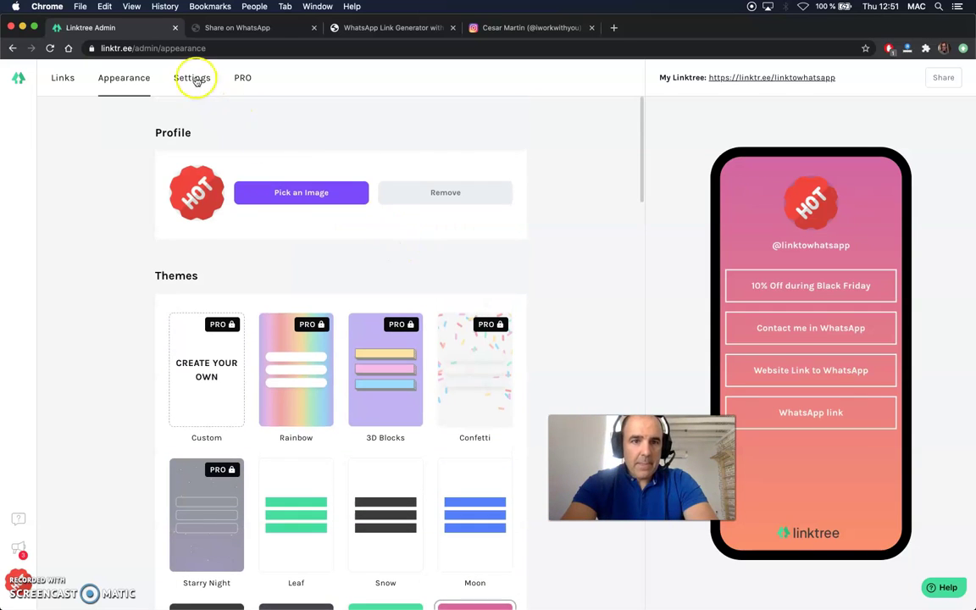
left_click_drag(593, 432, 555, 354)
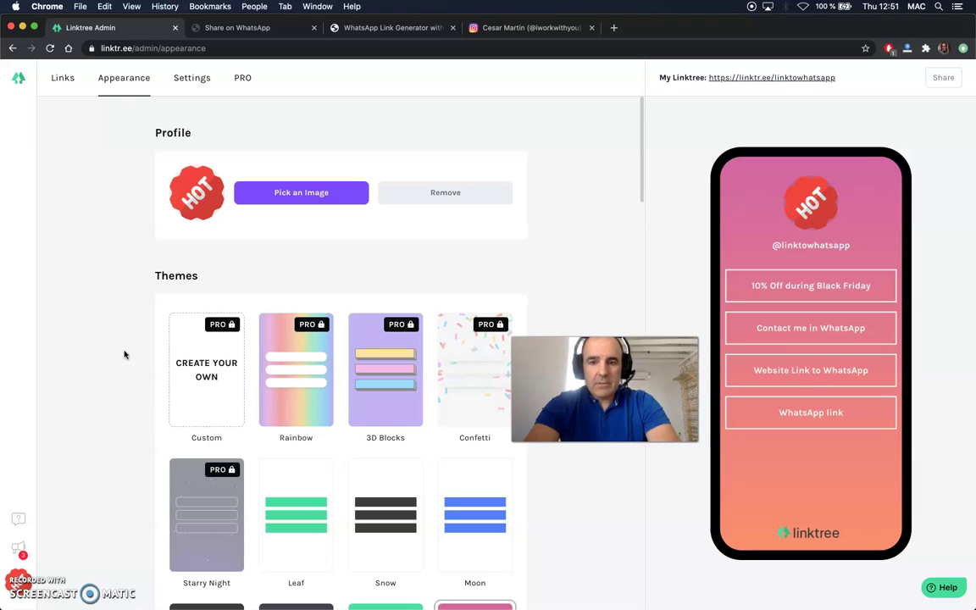
Glance at the Black Friday chat page, then log out of the WhatsApp link generator.
left_click(229, 28)
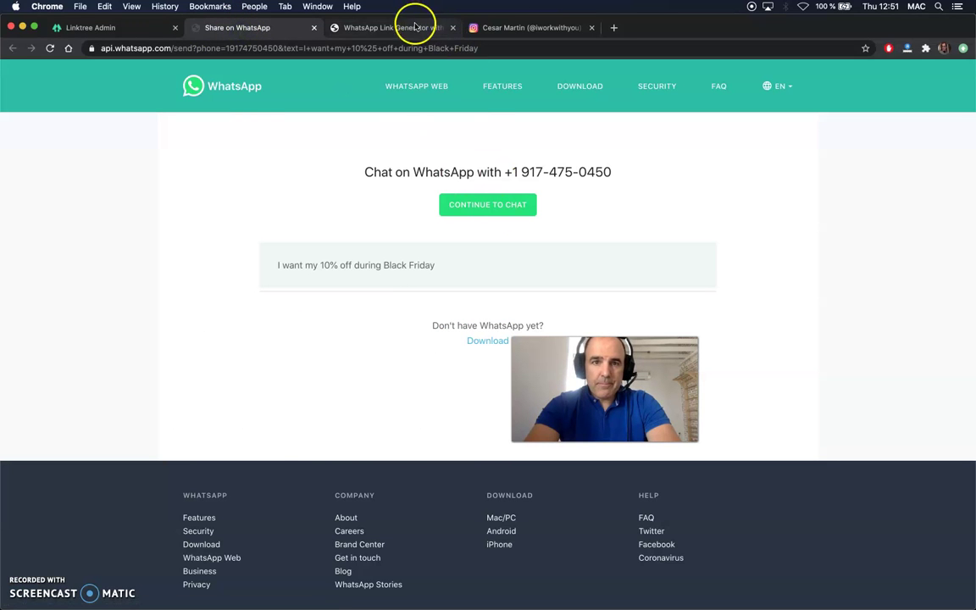
left_click(394, 28)
left_click(691, 117)
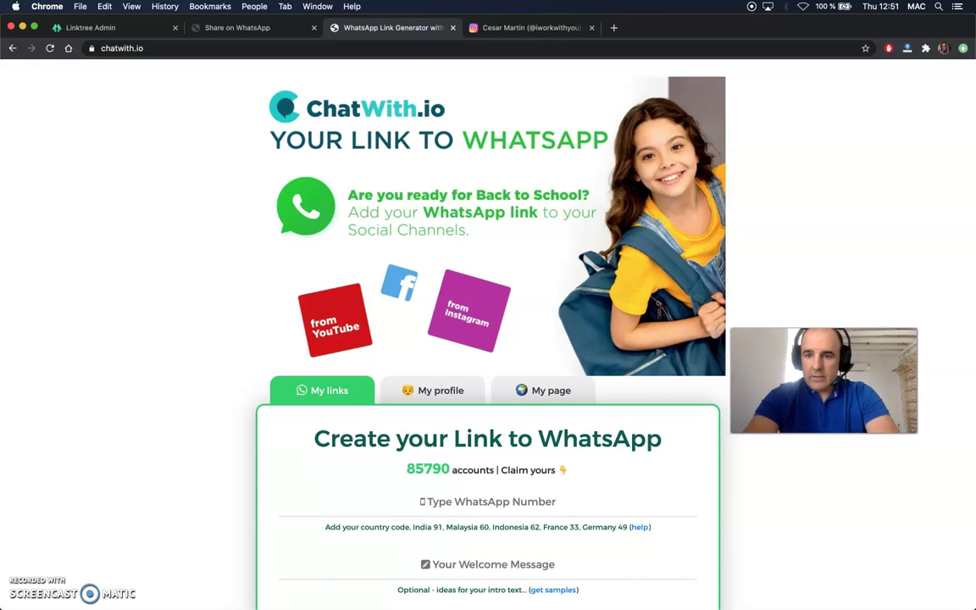
Open ChatWith.io's help article on adding a country code to the WhatsApp number.
left_click(542, 505)
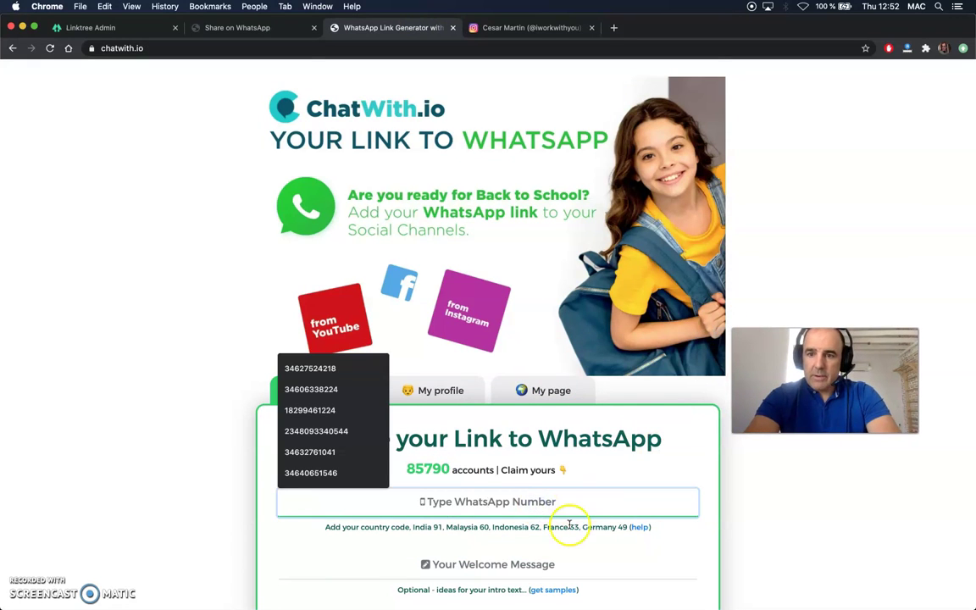
scroll(571, 522, "down", 3)
left_click(468, 373)
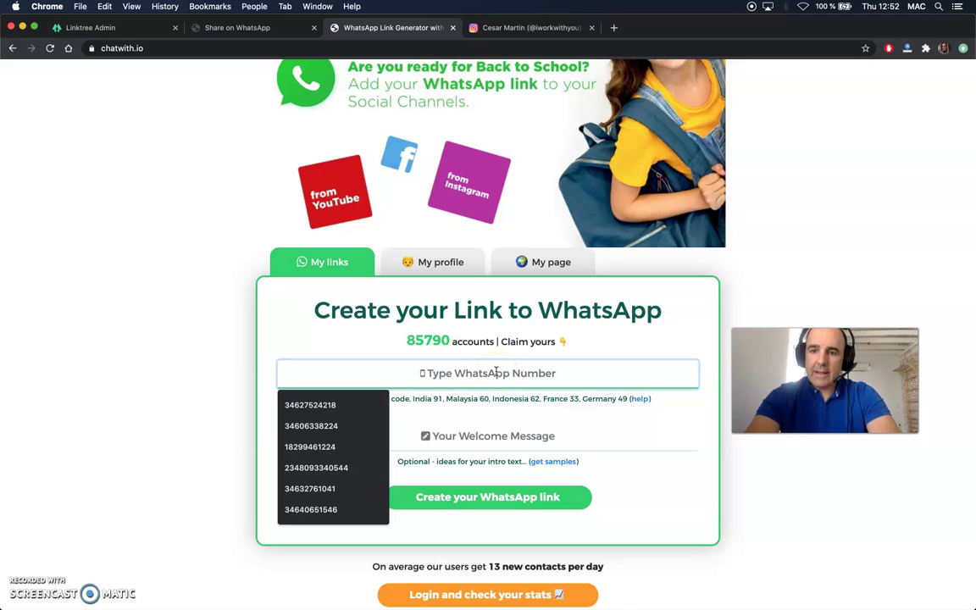
left_click(640, 398)
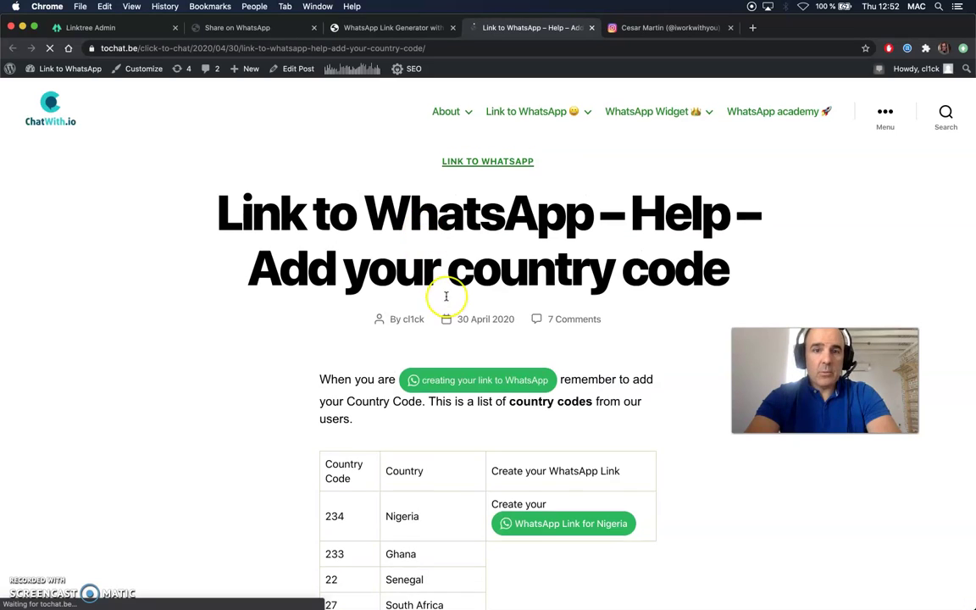
Scroll through the country code table, opening and closing the WhatsApp chat popup.
scroll(446, 296, "down", 5)
scroll(446, 295, "down", 5)
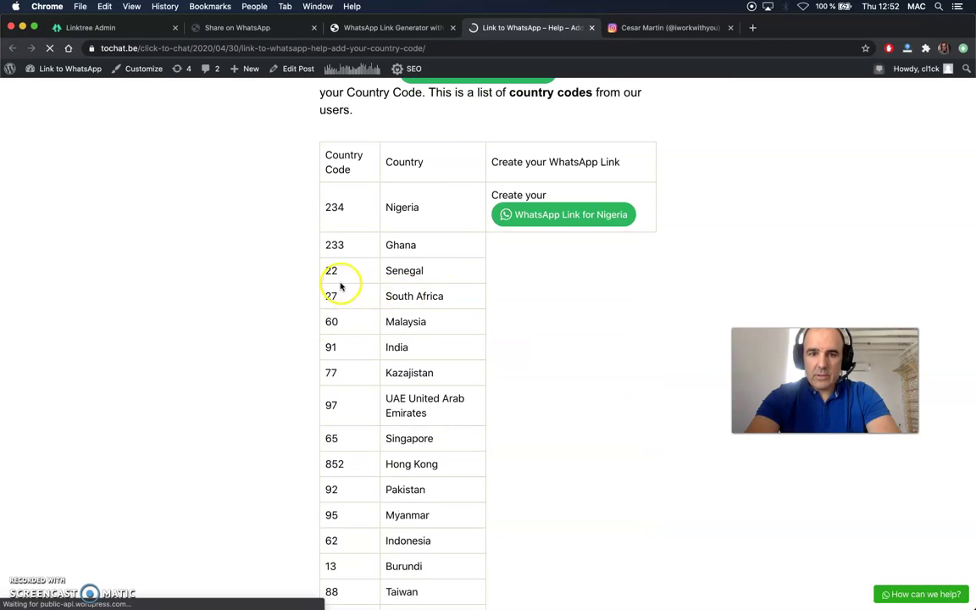
scroll(341, 294, "down", 4)
scroll(342, 294, "down", 15)
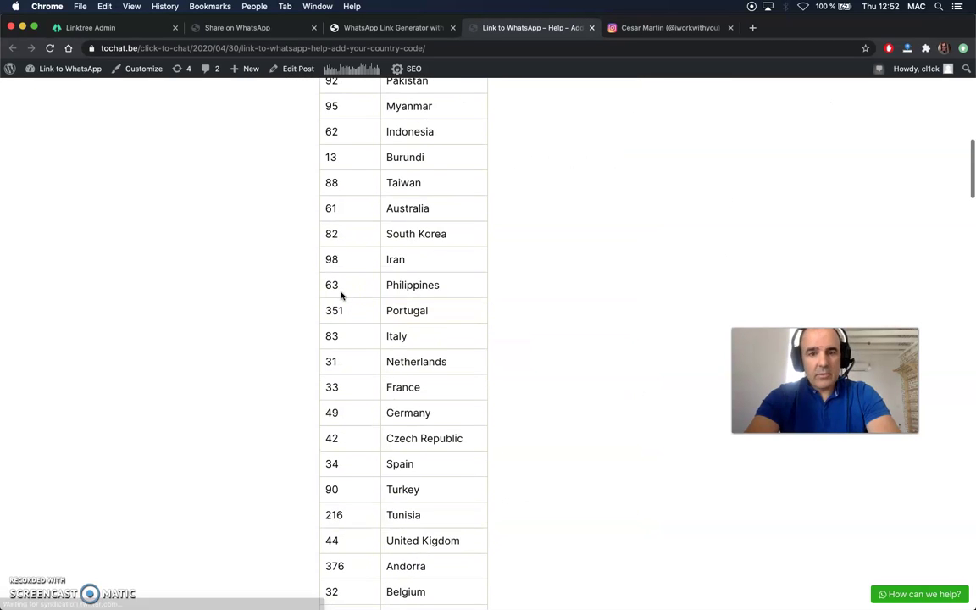
scroll(341, 294, "down", 8)
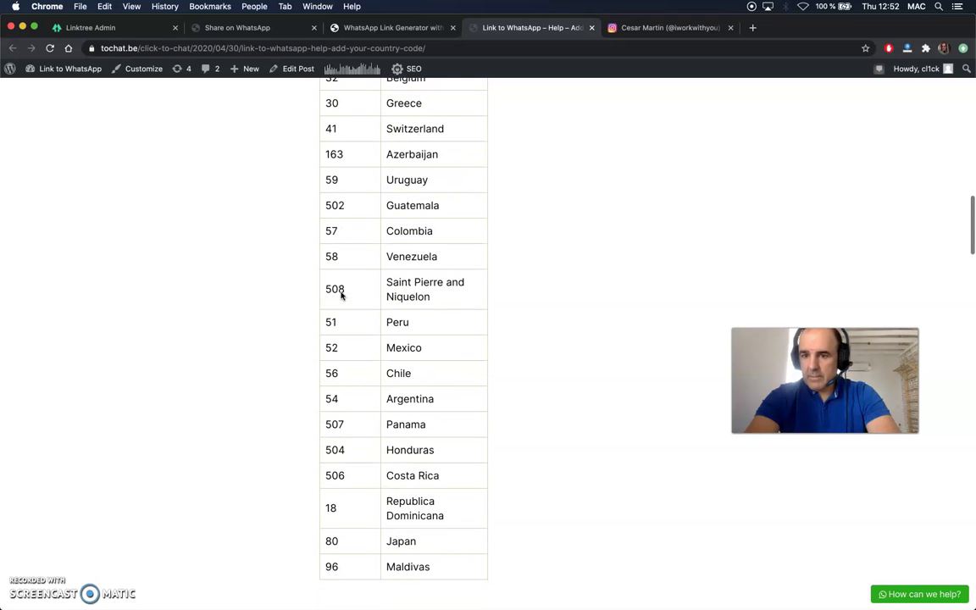
left_click(902, 595)
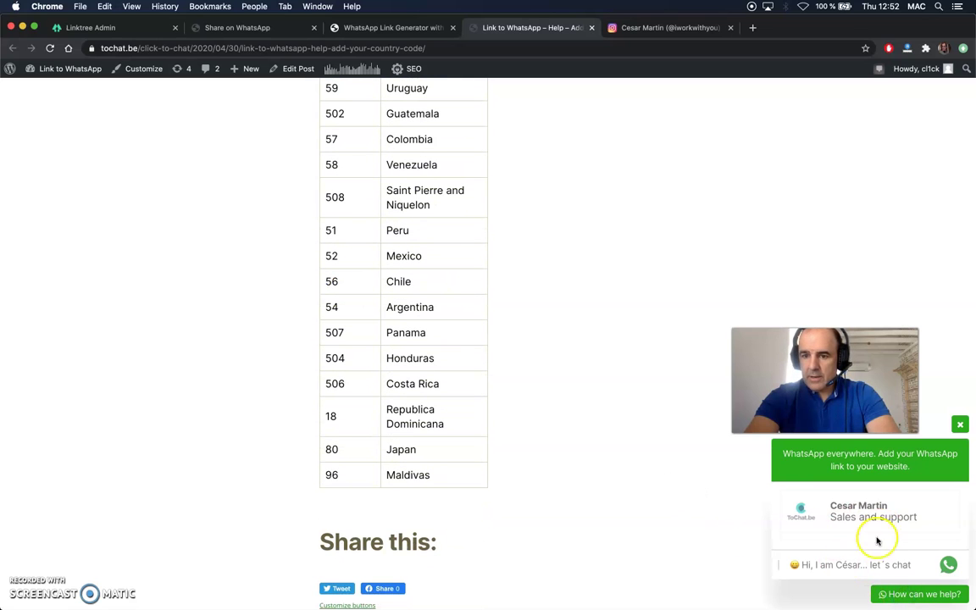
left_click(960, 426)
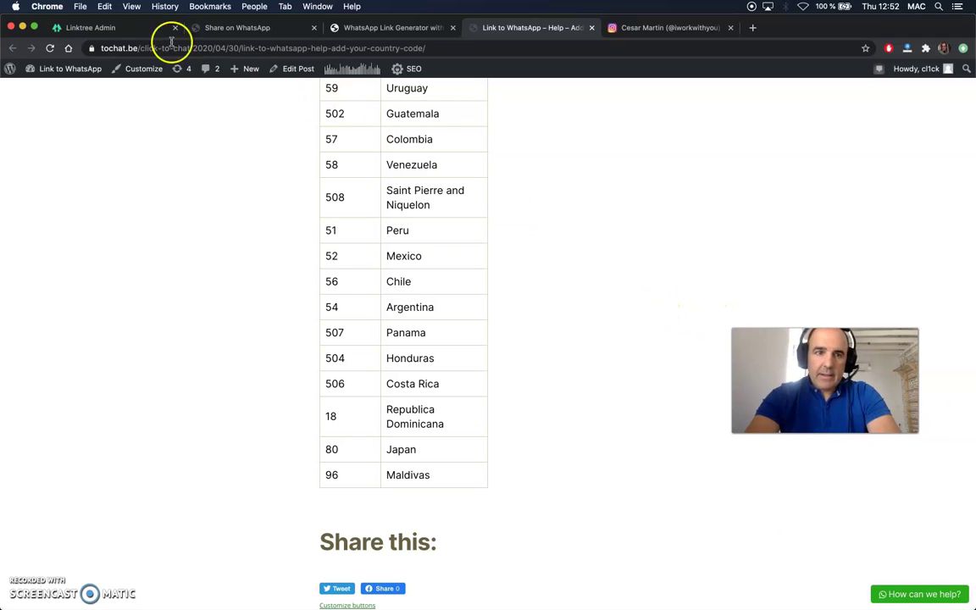
key("super+1")
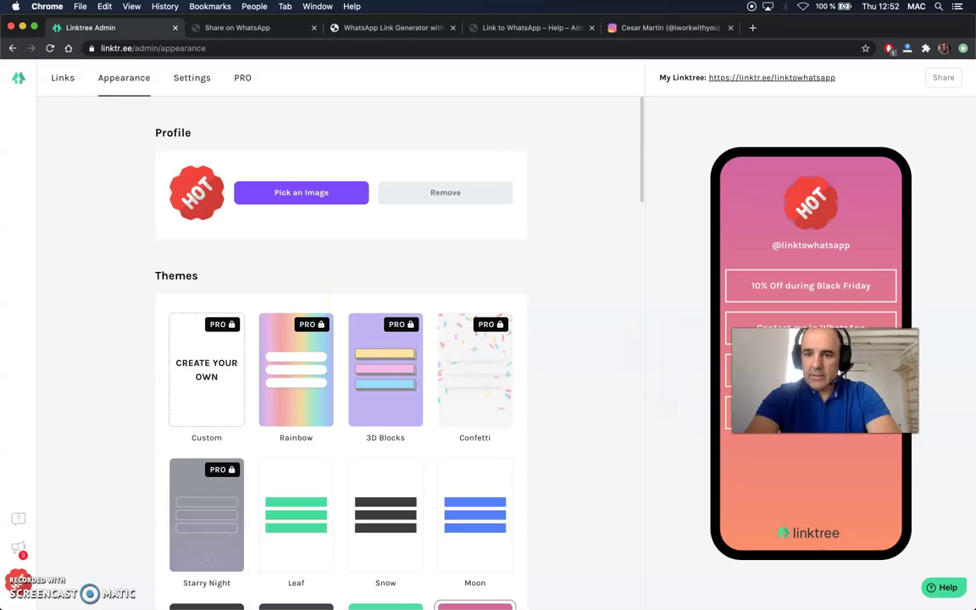
left_click_drag(824, 380, 616, 356)
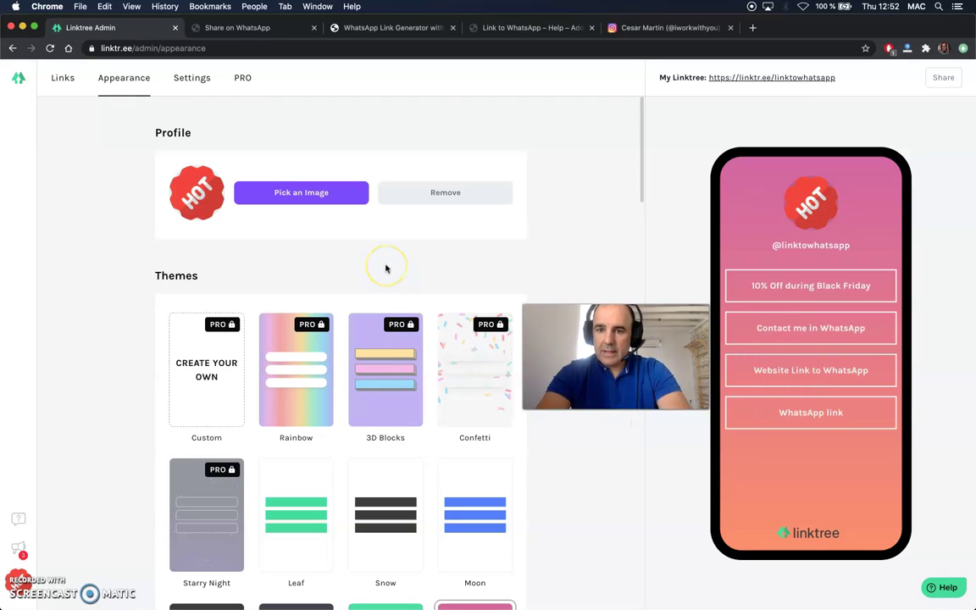